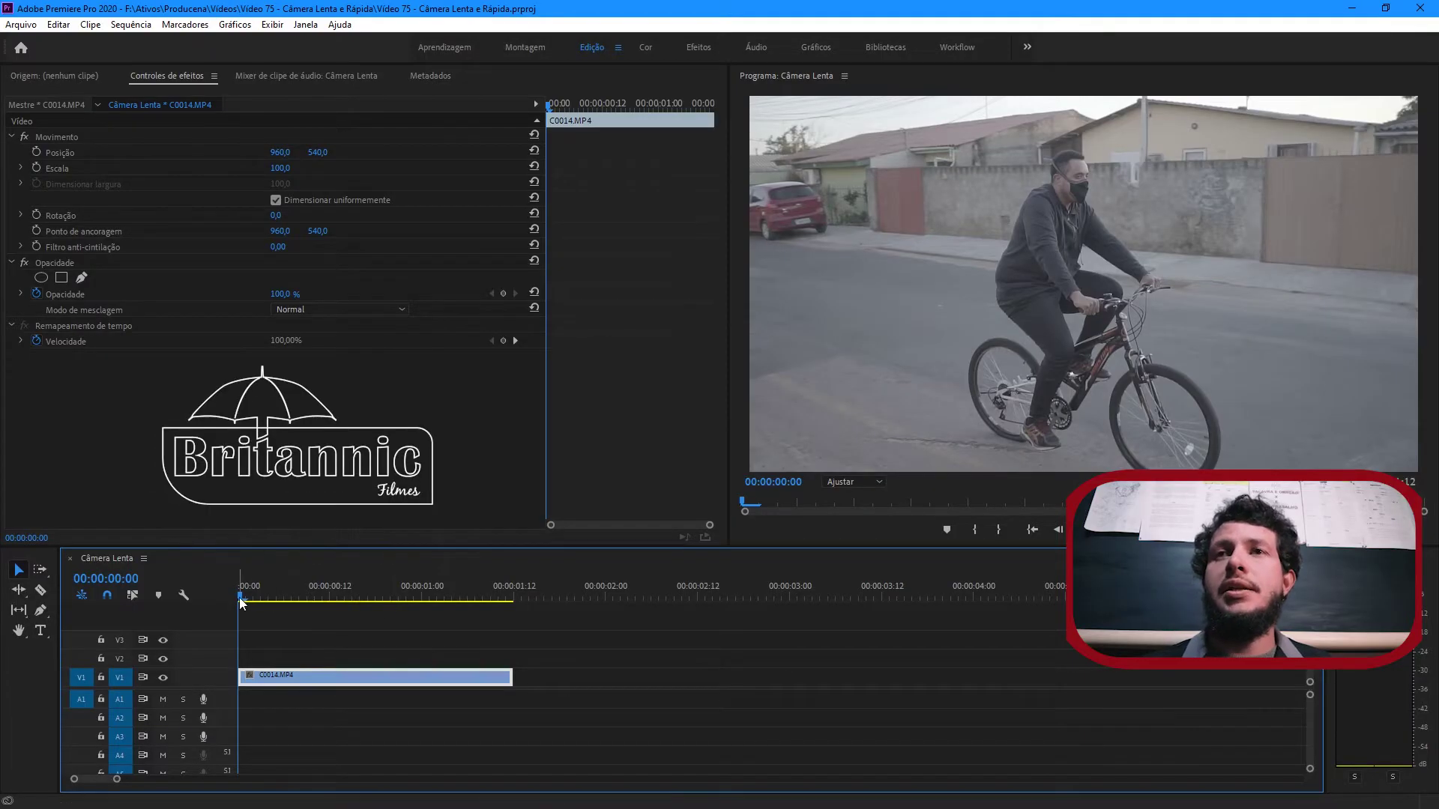
# Scrub through clip C0014.MP4 on V1 to preview its frames, up to 00:00:00:16.
pyautogui.moveTo(240, 597); pyautogui.dragTo(237, 595)
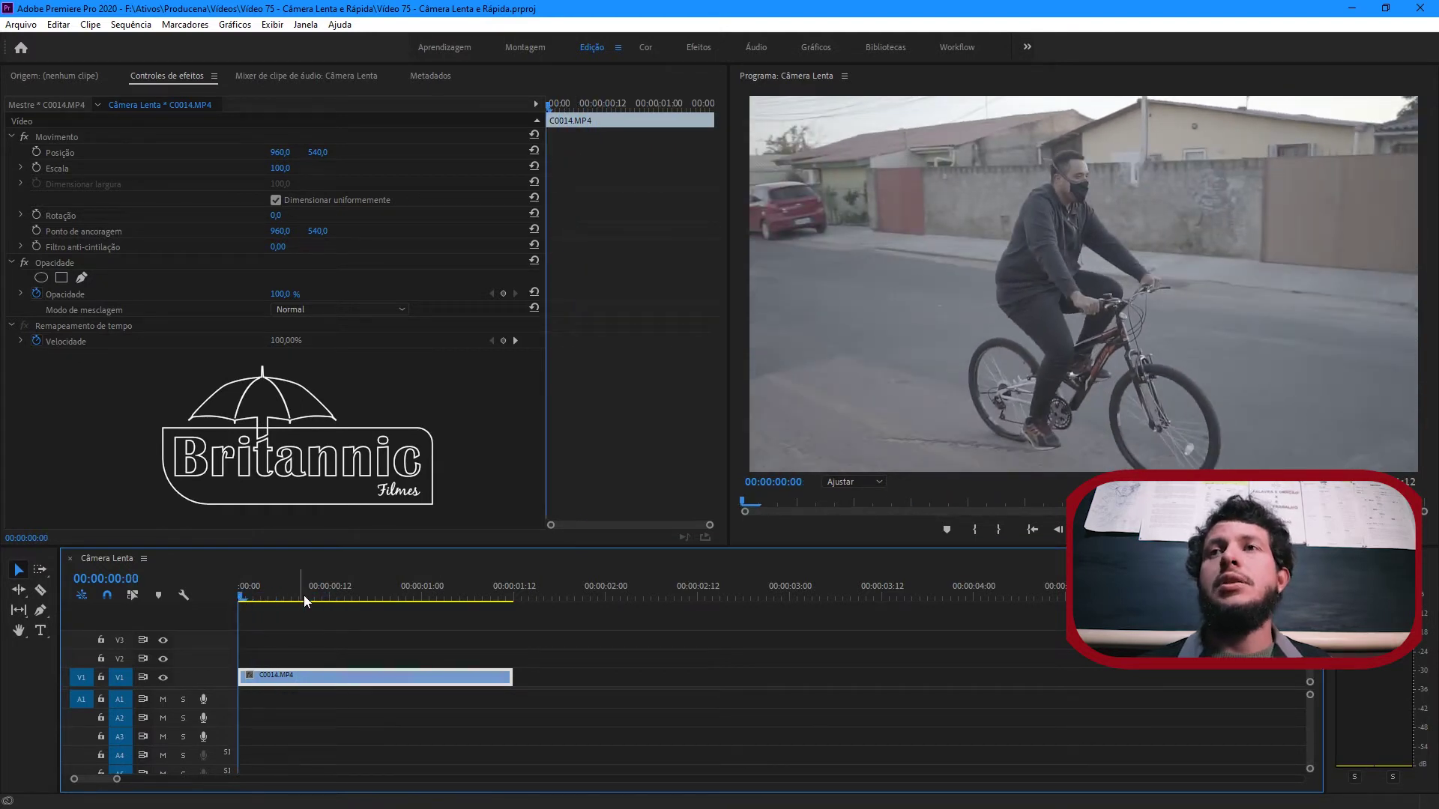
pyautogui.click(327, 589)
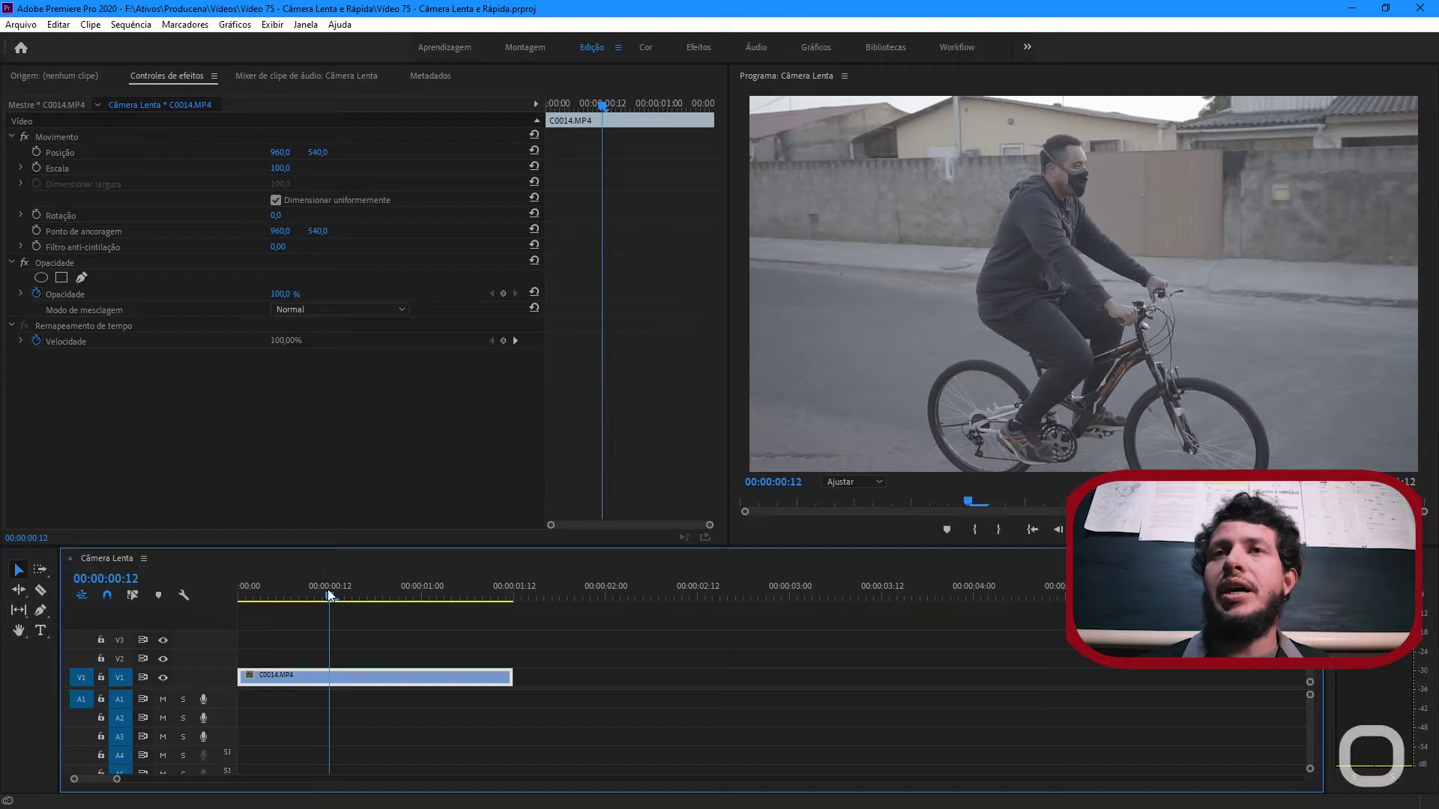
pyautogui.click(238, 592)
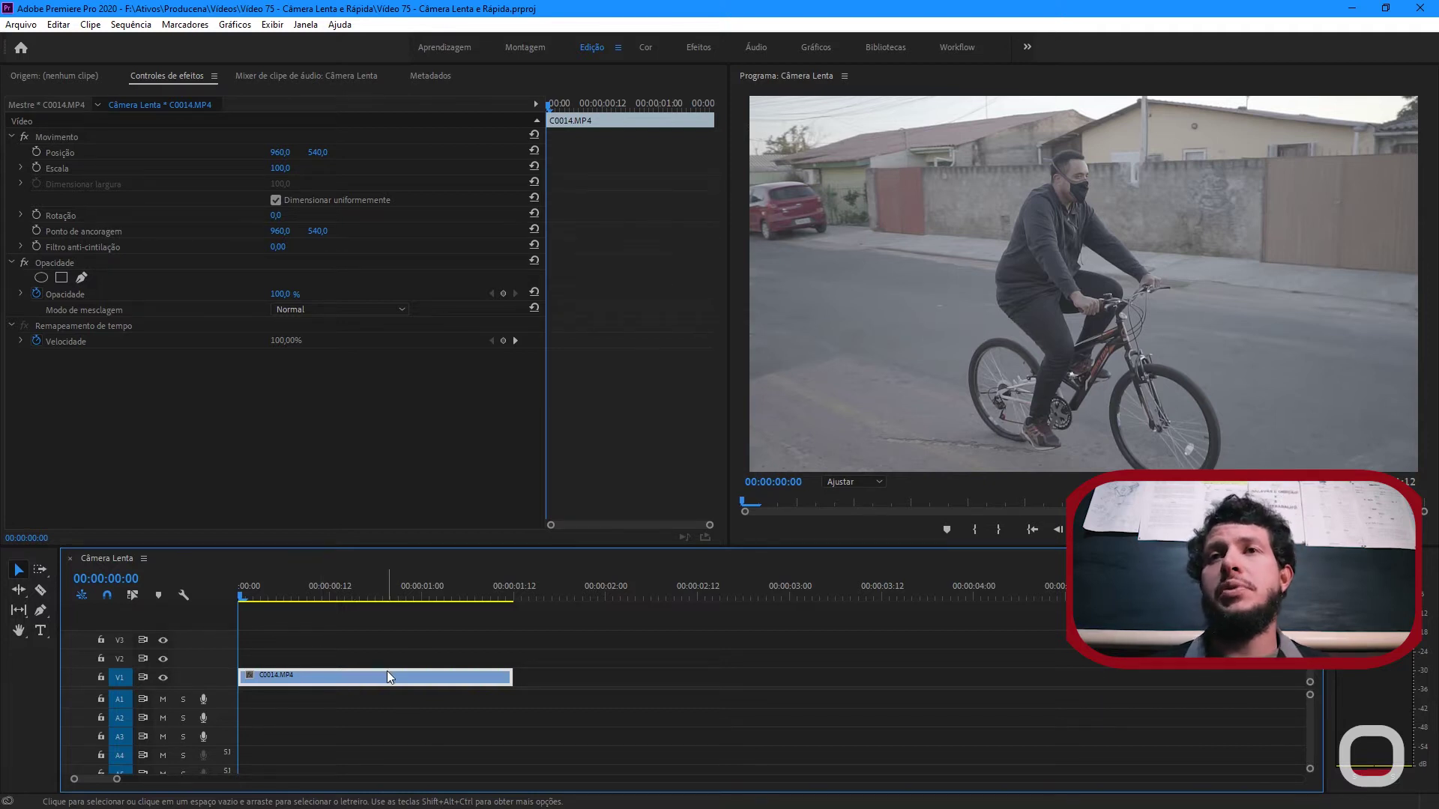
pyautogui.moveTo(387, 671)
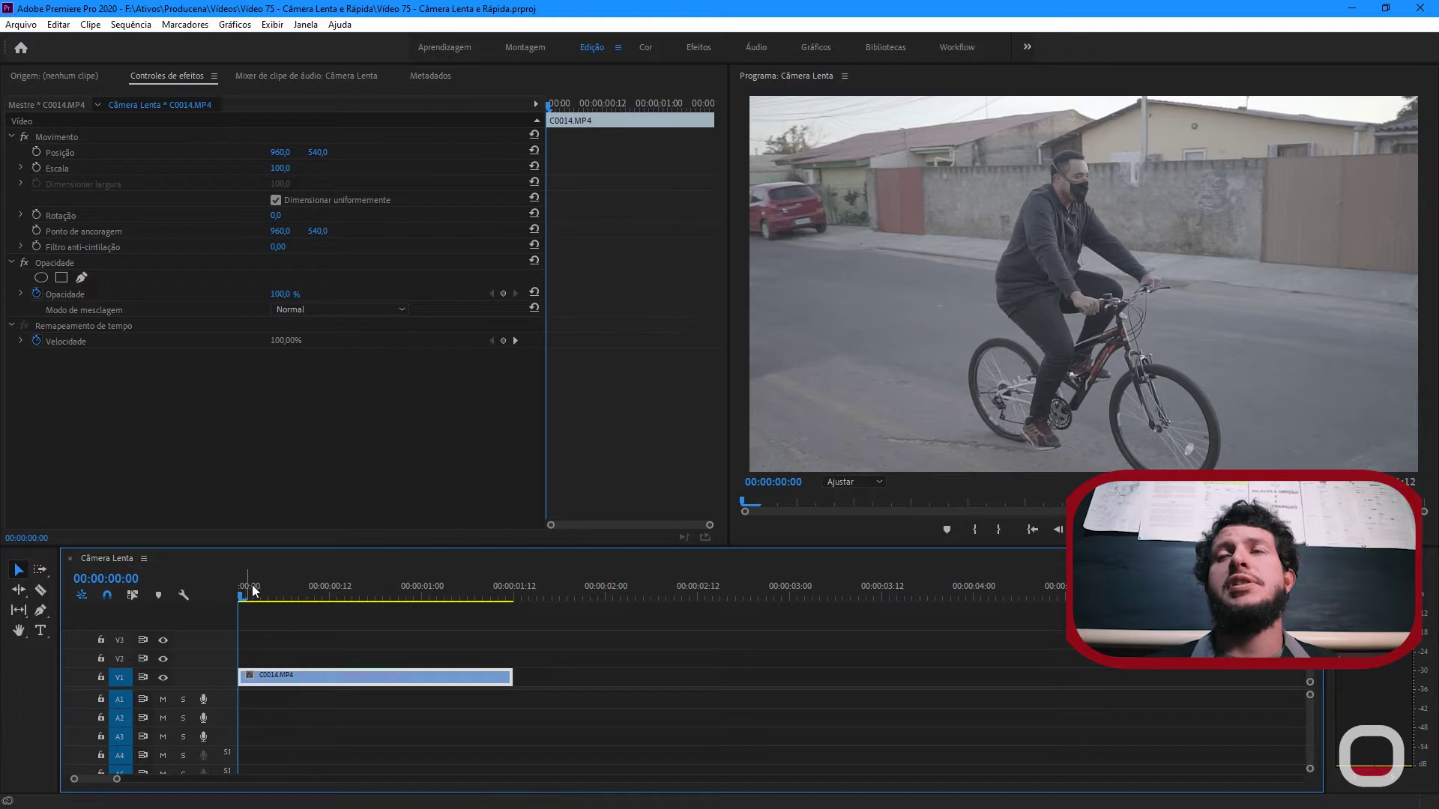
pyautogui.moveTo(253, 585); pyautogui.dragTo(361, 593)
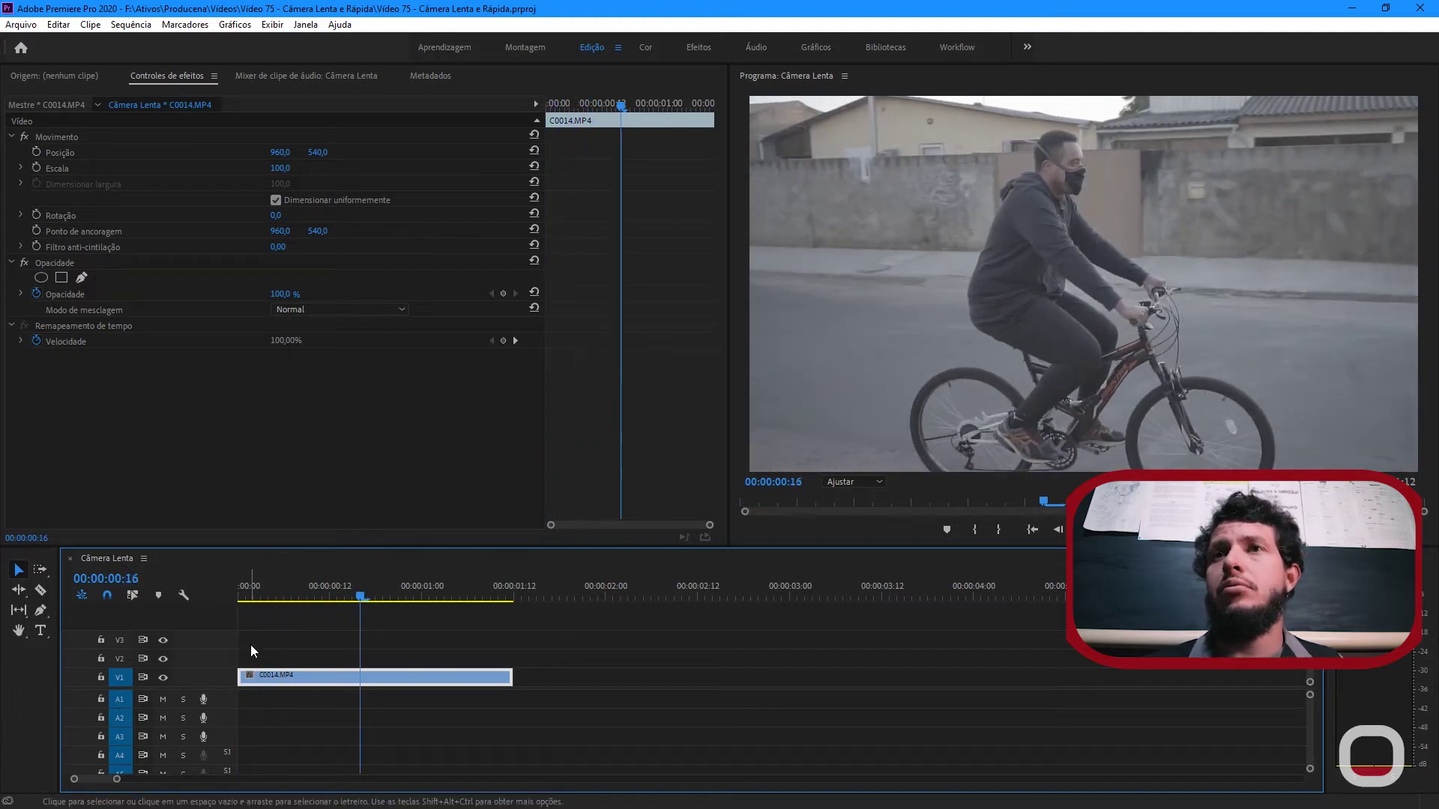
pyautogui.moveTo(271, 591); pyautogui.dragTo(221, 590)
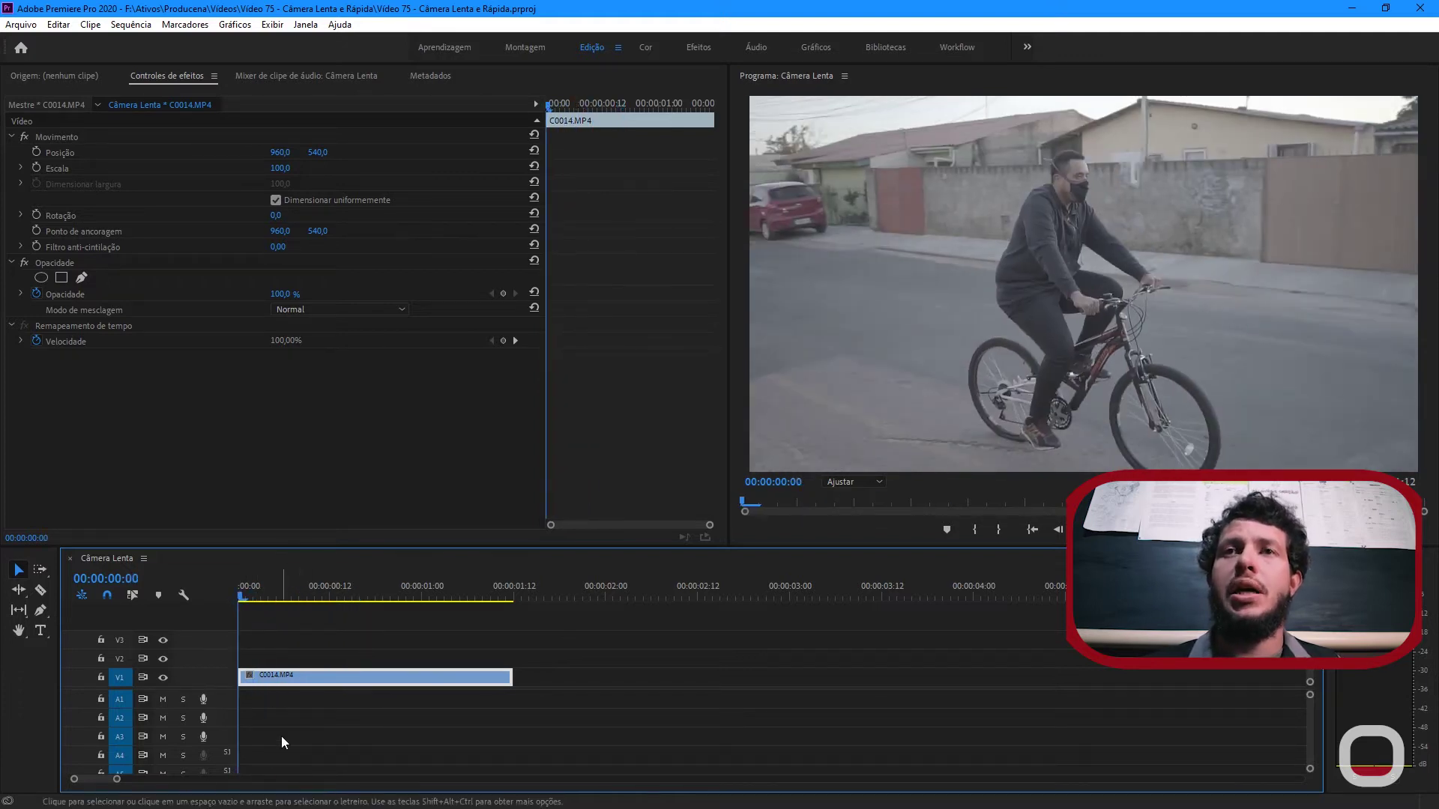
# Play the cycling clip twice at normal speed, scrub through it, then open its context menu.
pyautogui.press('space')
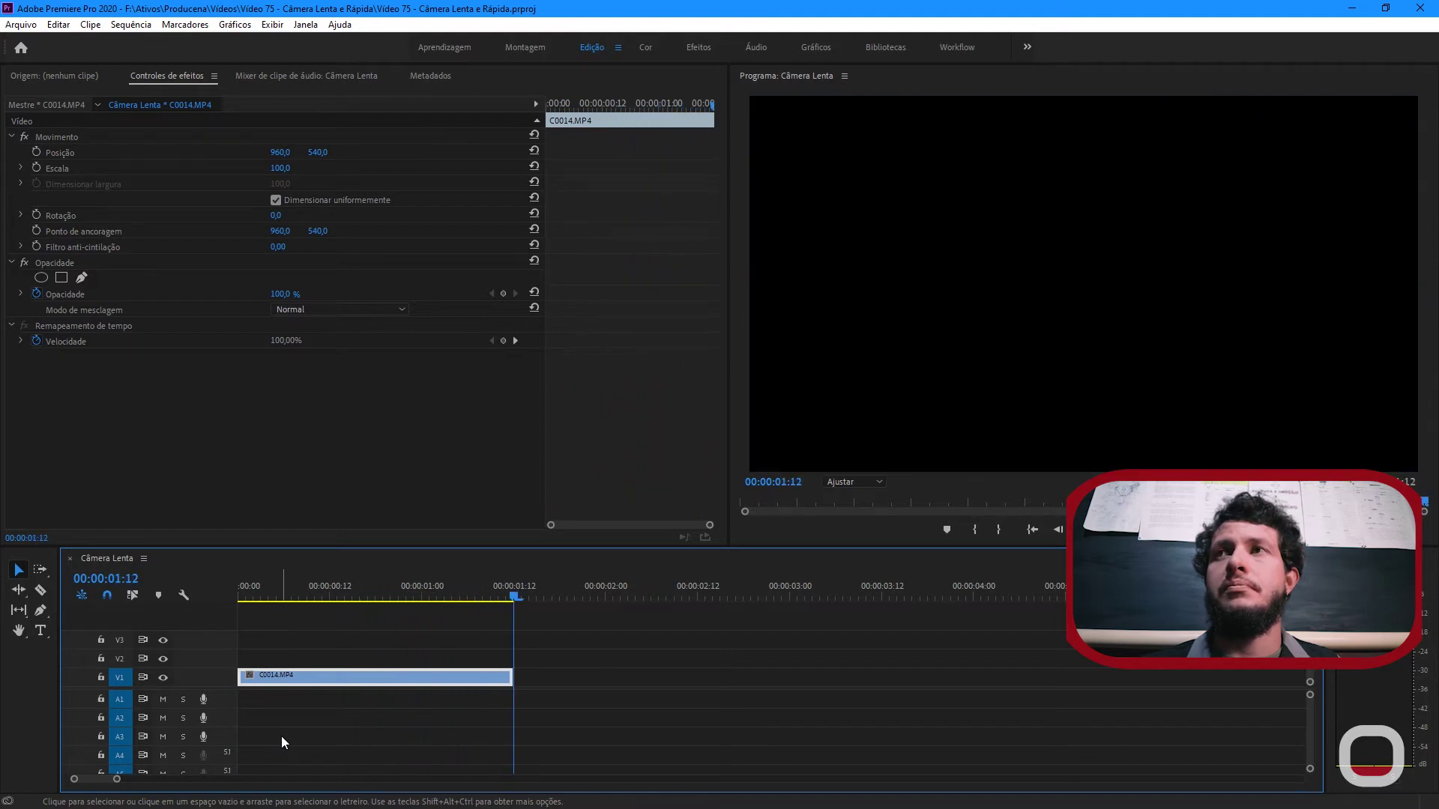
pyautogui.moveTo(294, 584); pyautogui.dragTo(225, 584)
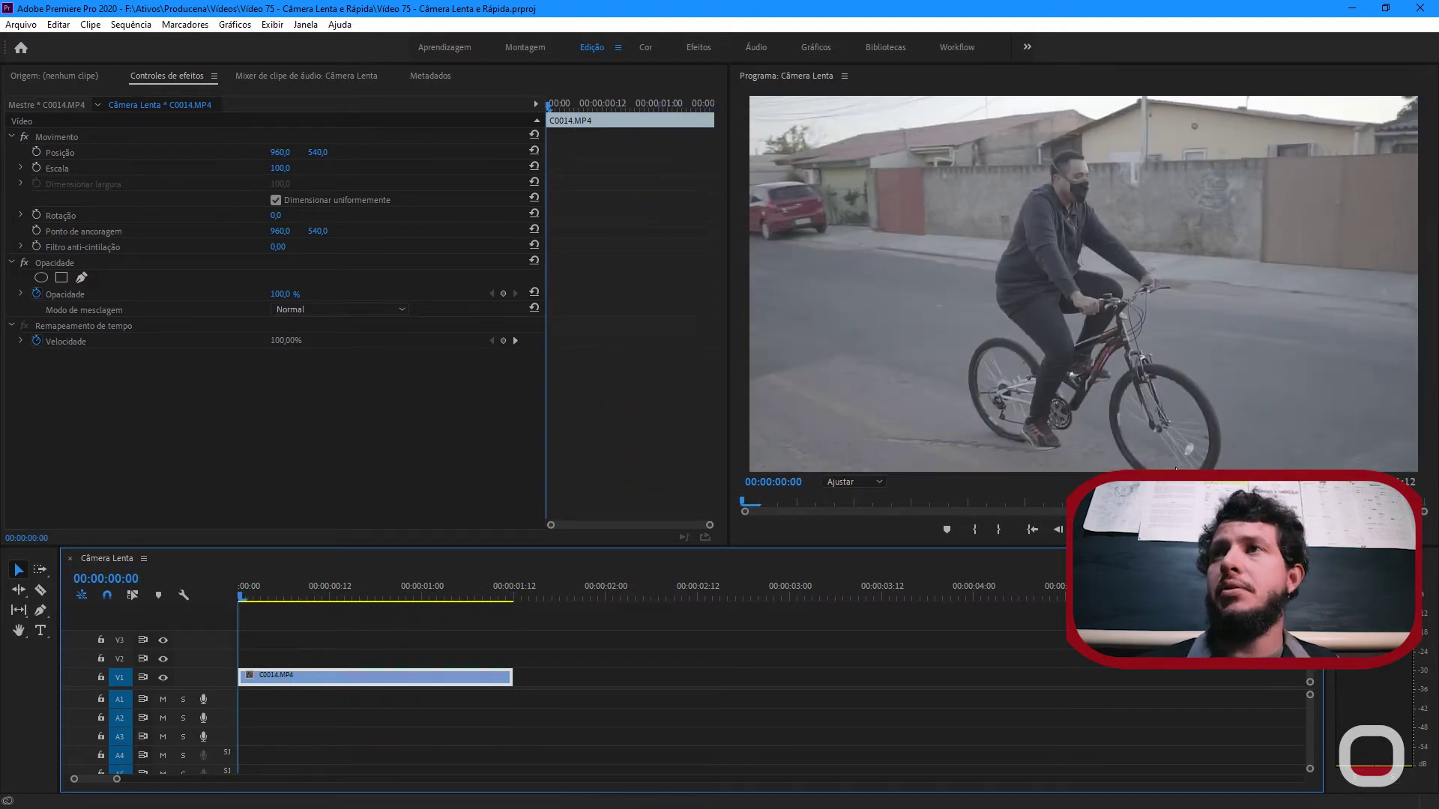
pyautogui.press('space')
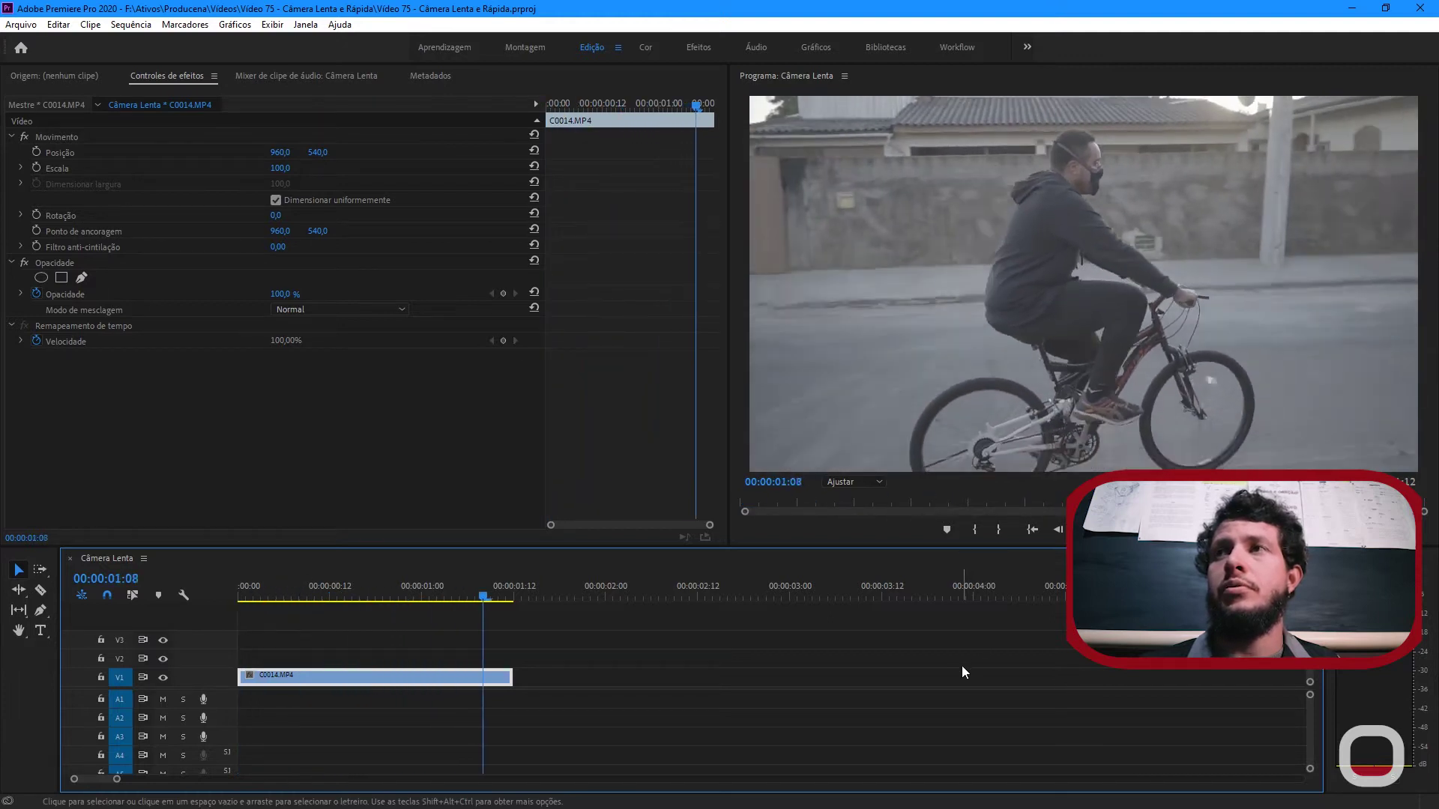
pyautogui.click(277, 589)
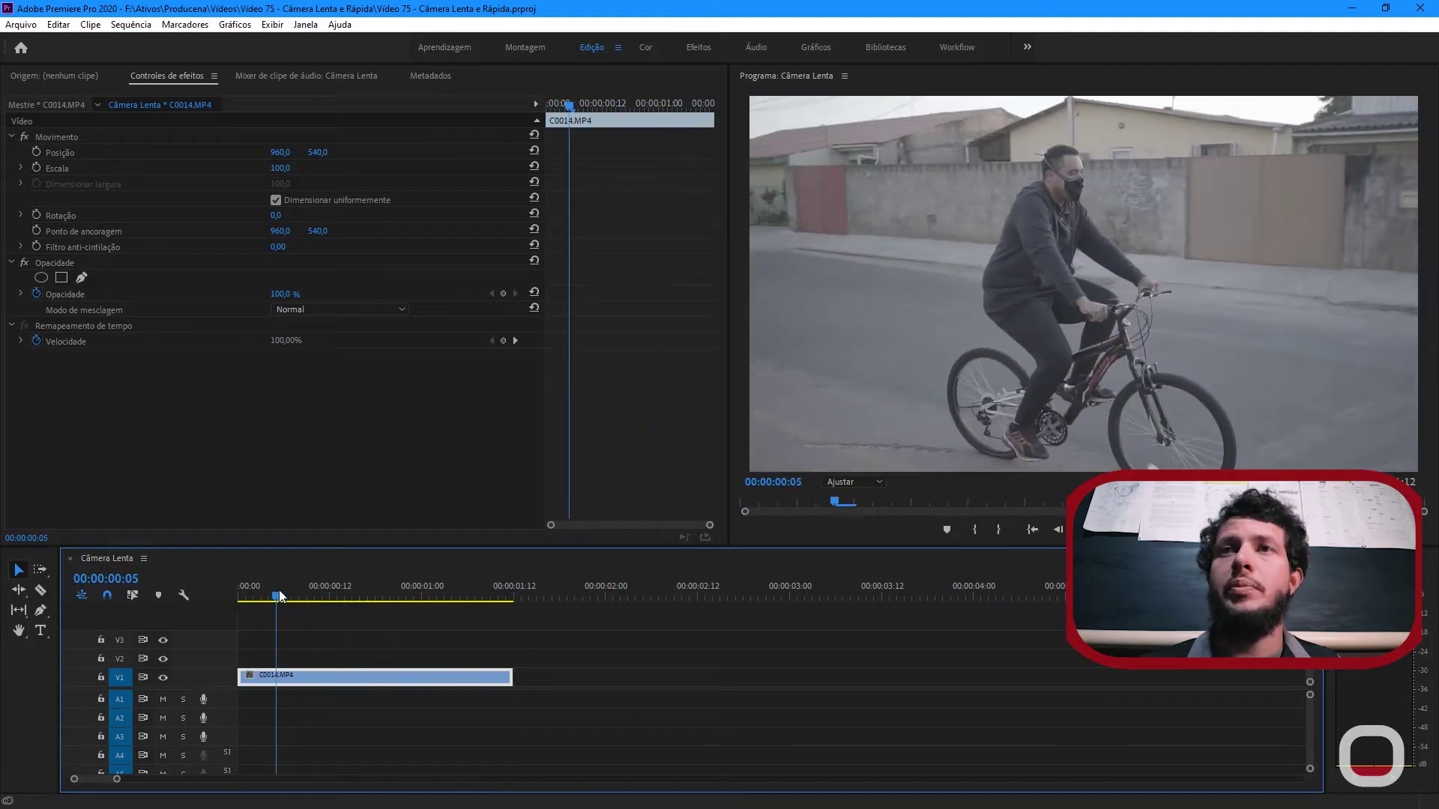
pyautogui.moveTo(277, 597); pyautogui.dragTo(428, 596)
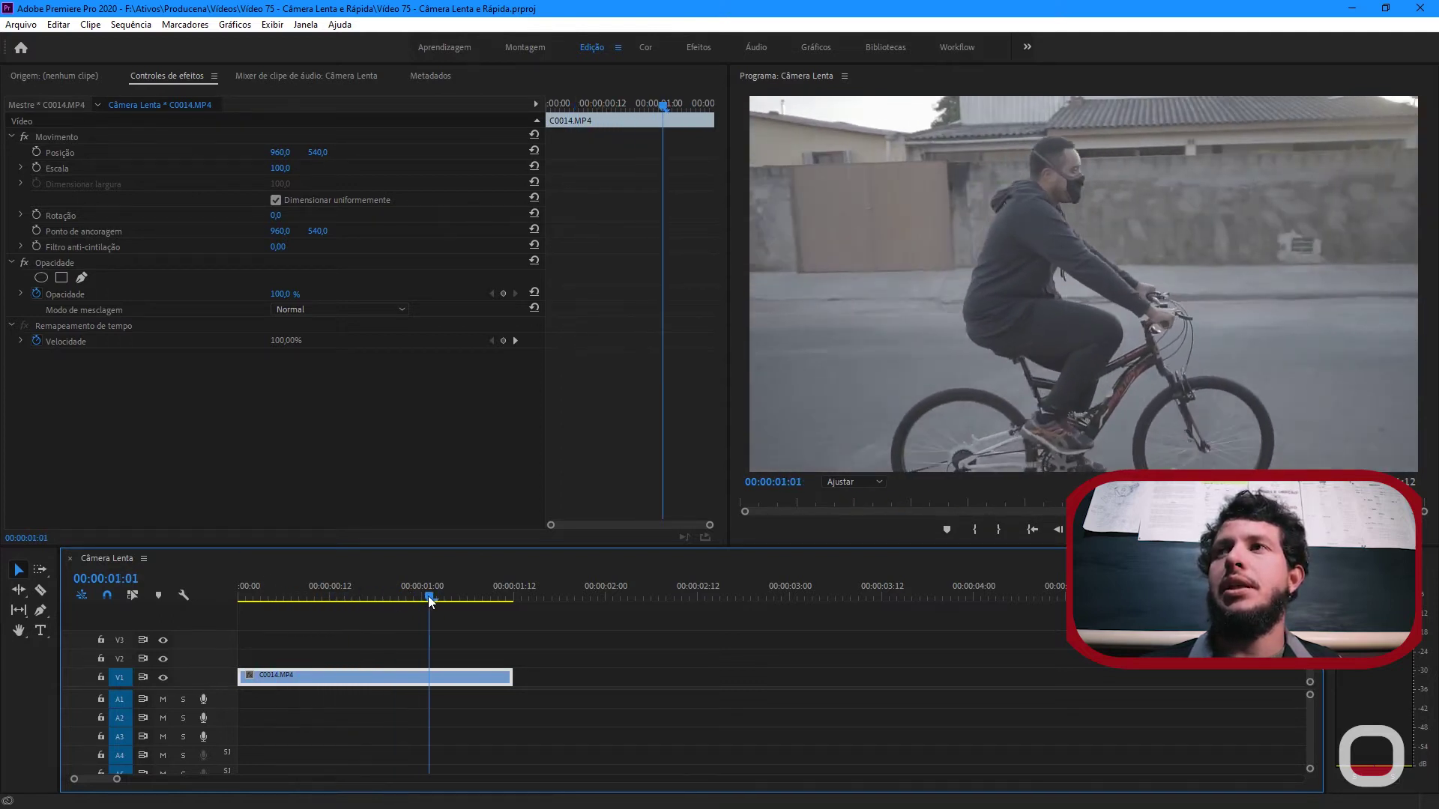
pyautogui.moveTo(315, 594); pyautogui.dragTo(239, 596)
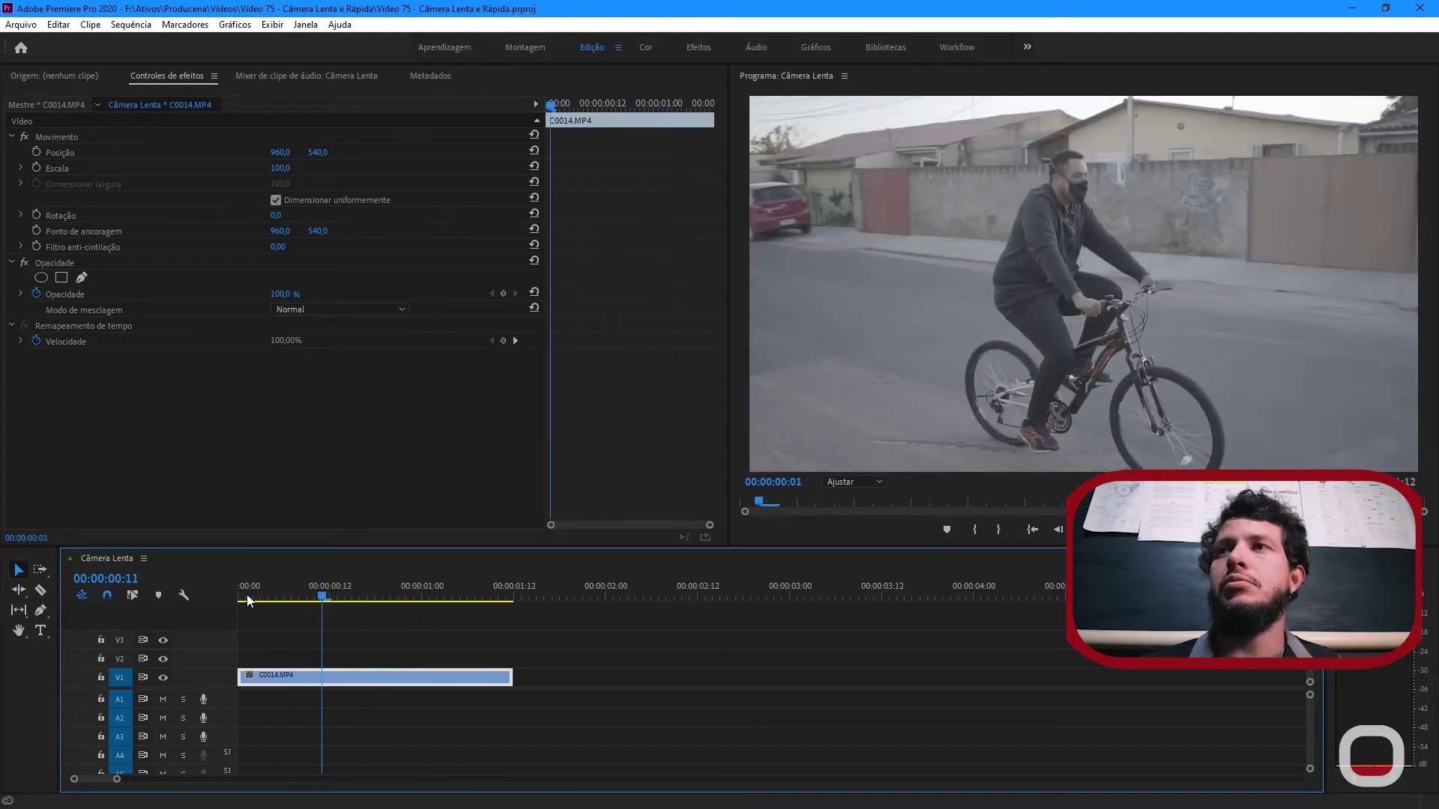
pyautogui.rightClick(361, 675)
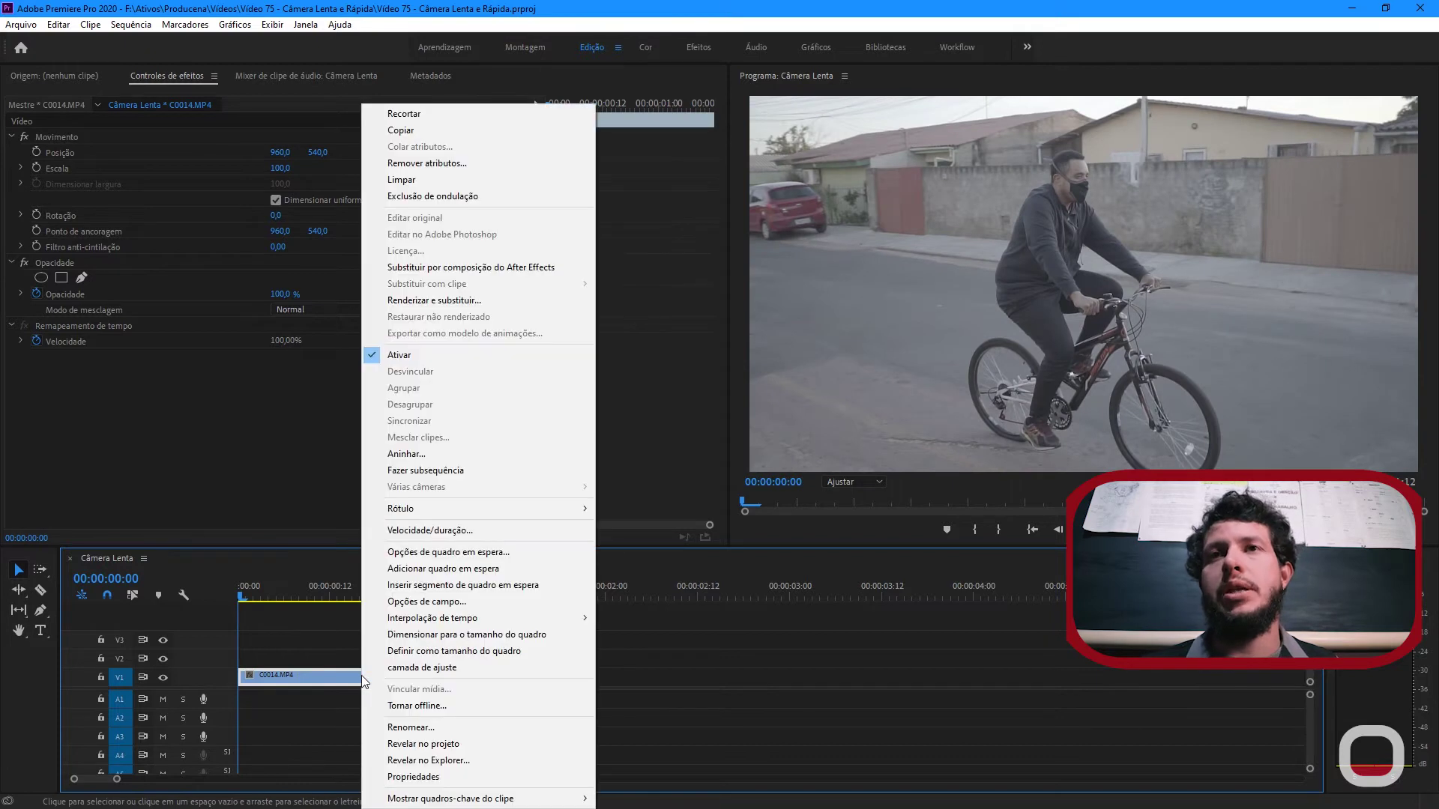
# Set C0014.MP4's Velocidade to 50% in Velocidade/duração, then play the slowed clip.
pyautogui.rightClick(450, 676)
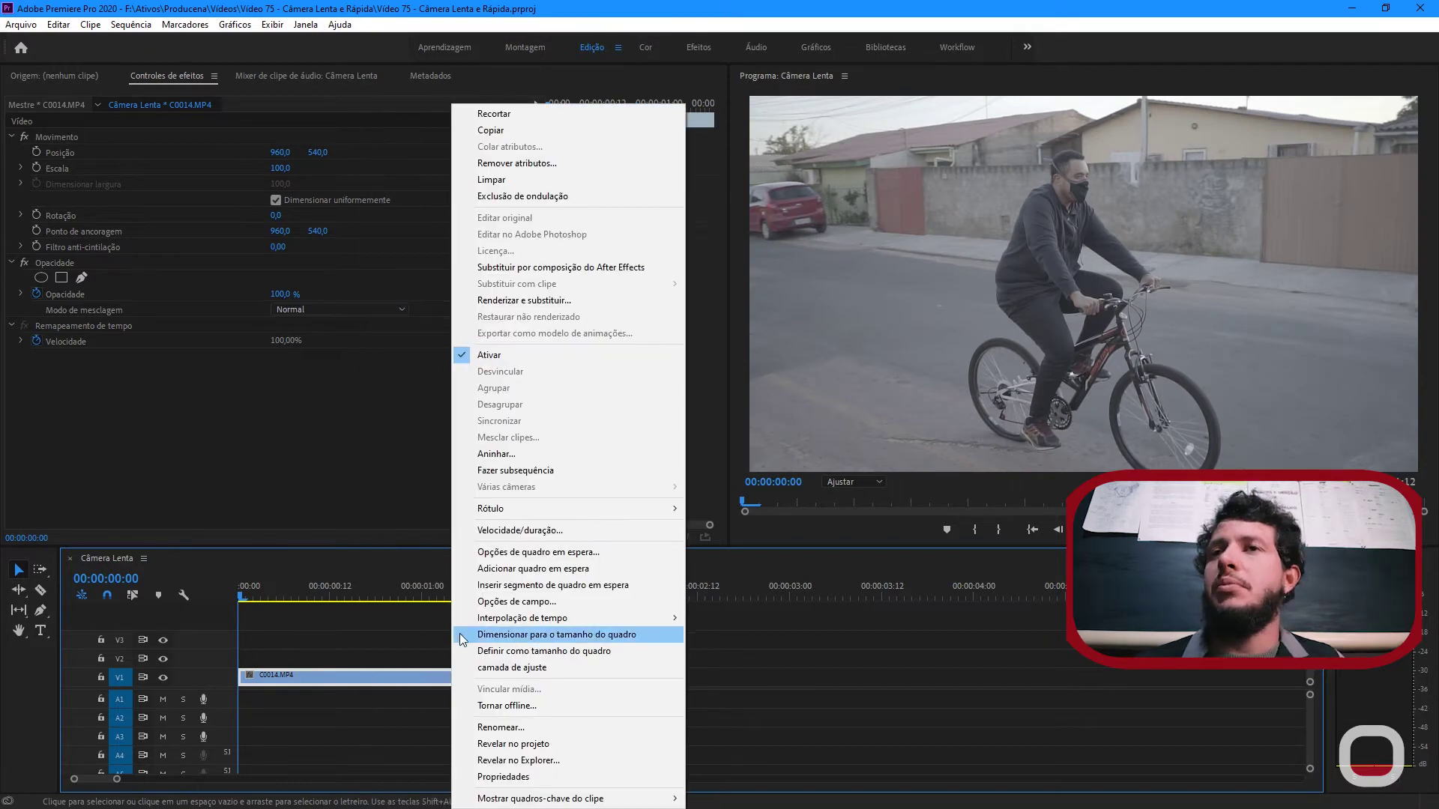
pyautogui.click(588, 534)
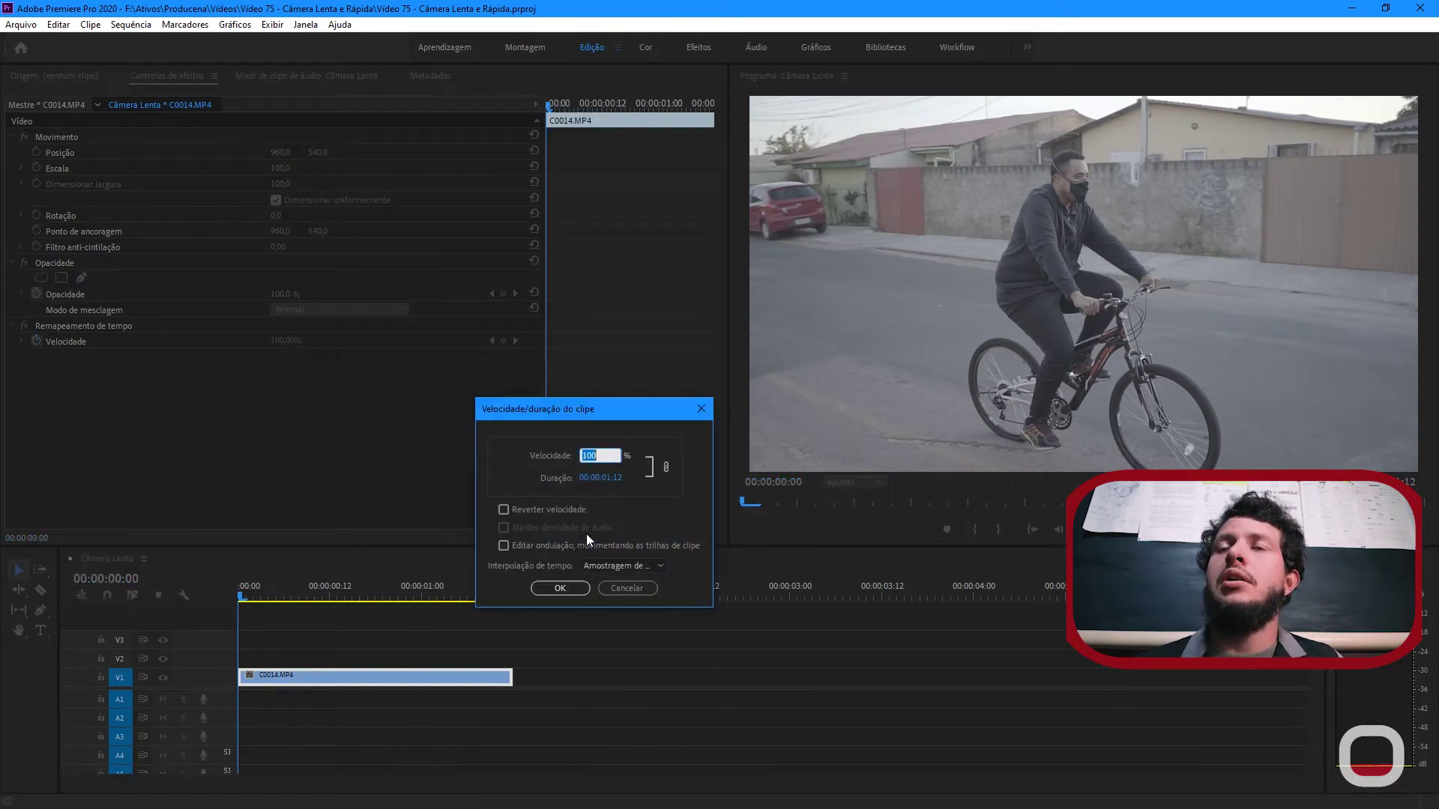
pyautogui.moveTo(632, 425); pyautogui.dragTo(651, 341)
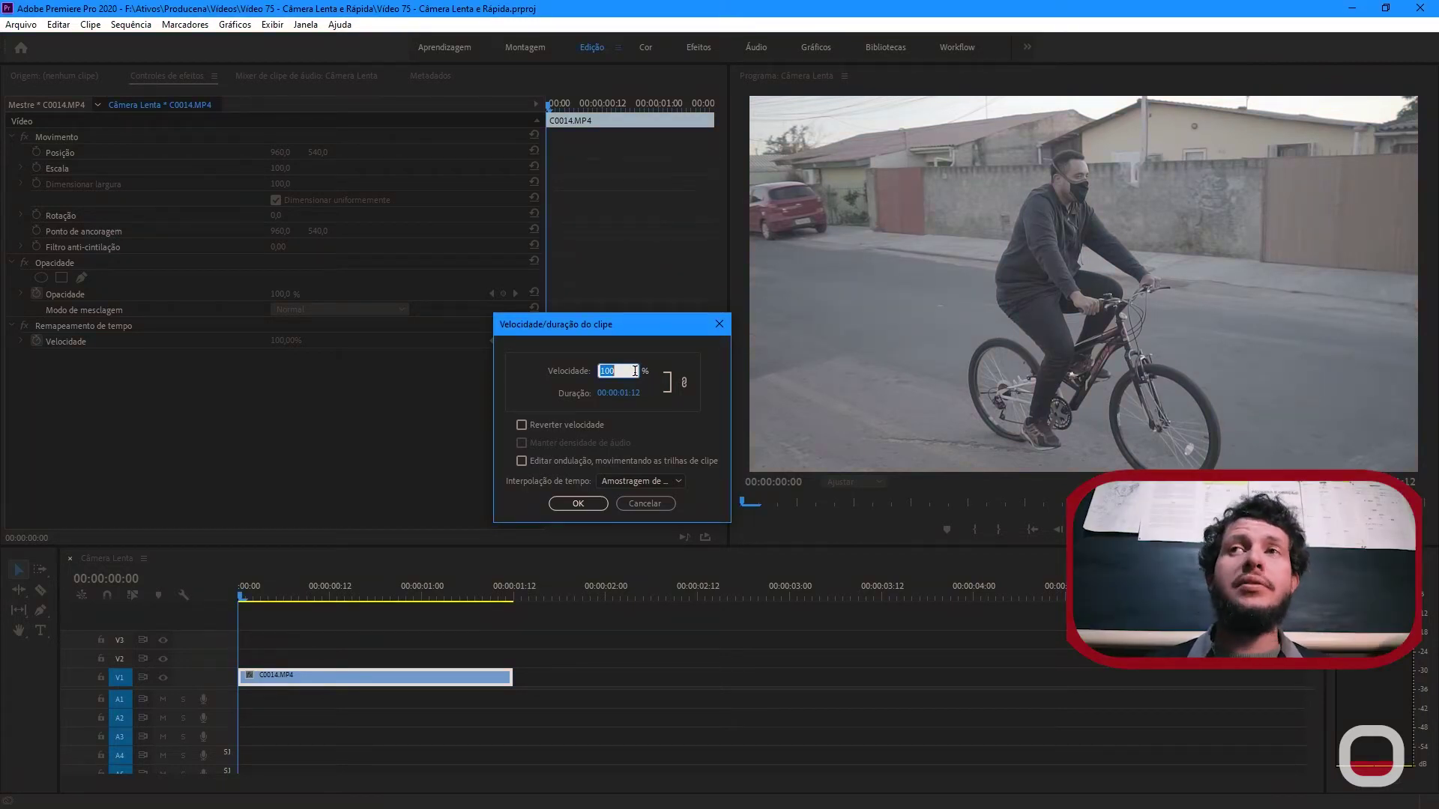
pyautogui.write('50')
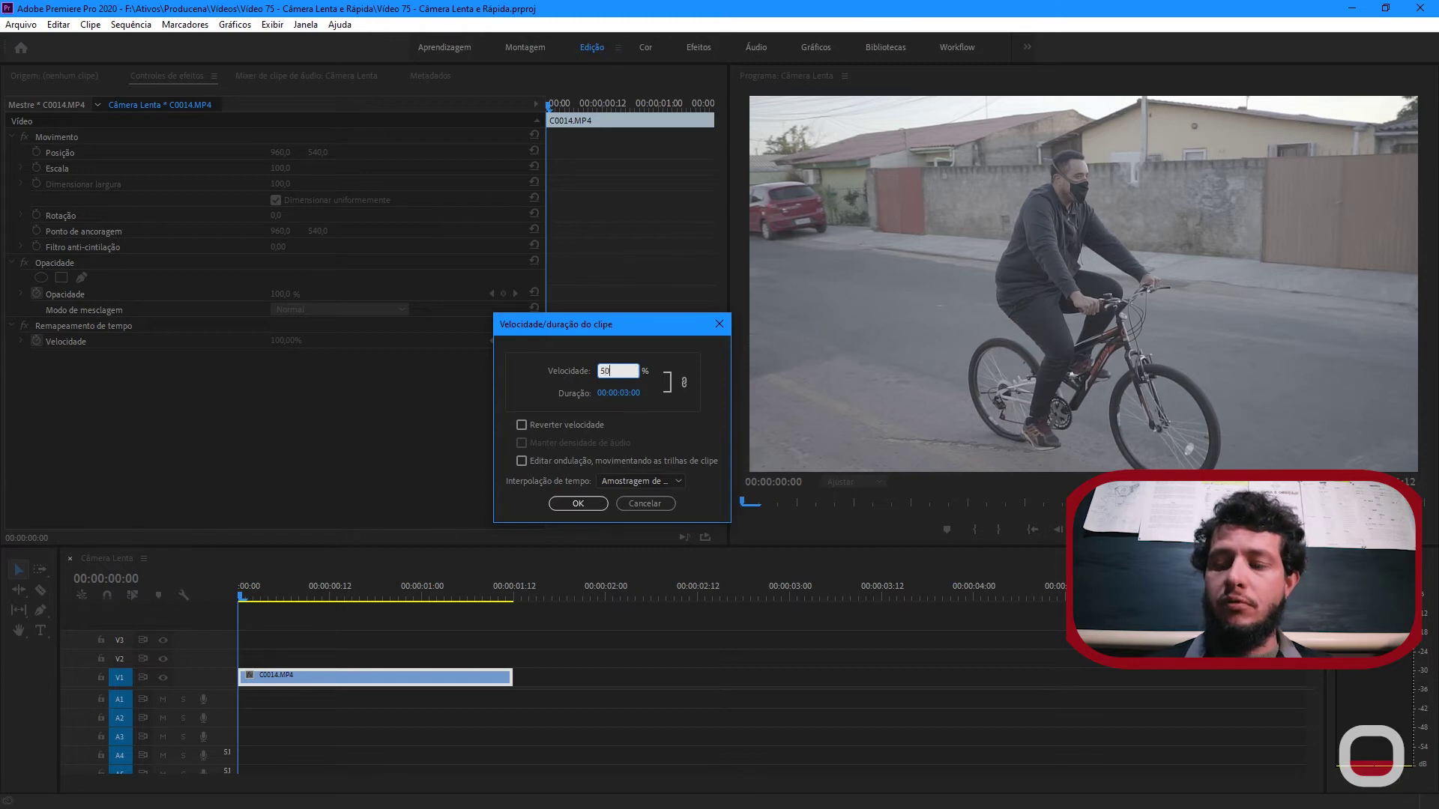
pyautogui.press('Return')
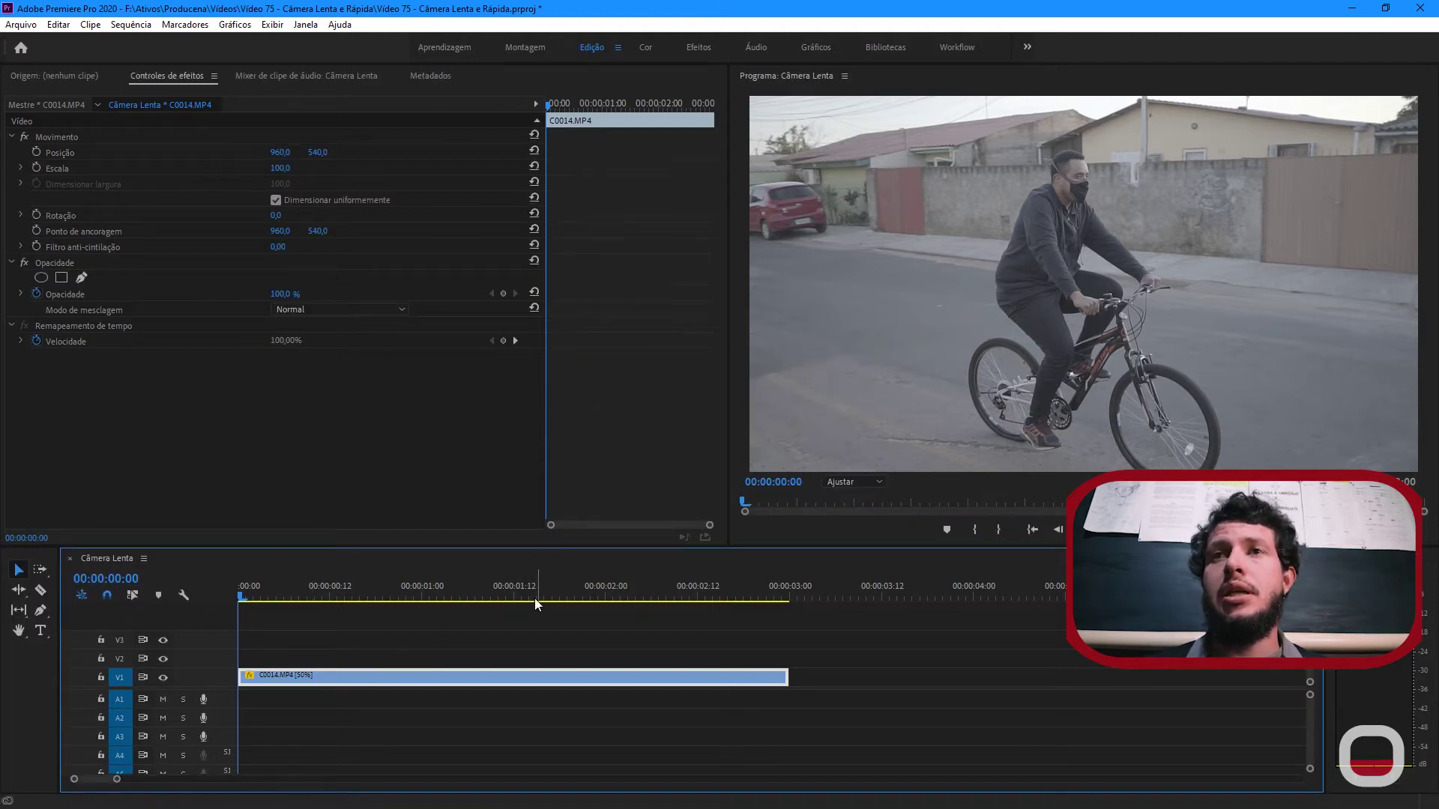
pyautogui.click(488, 598)
pyautogui.press('space')
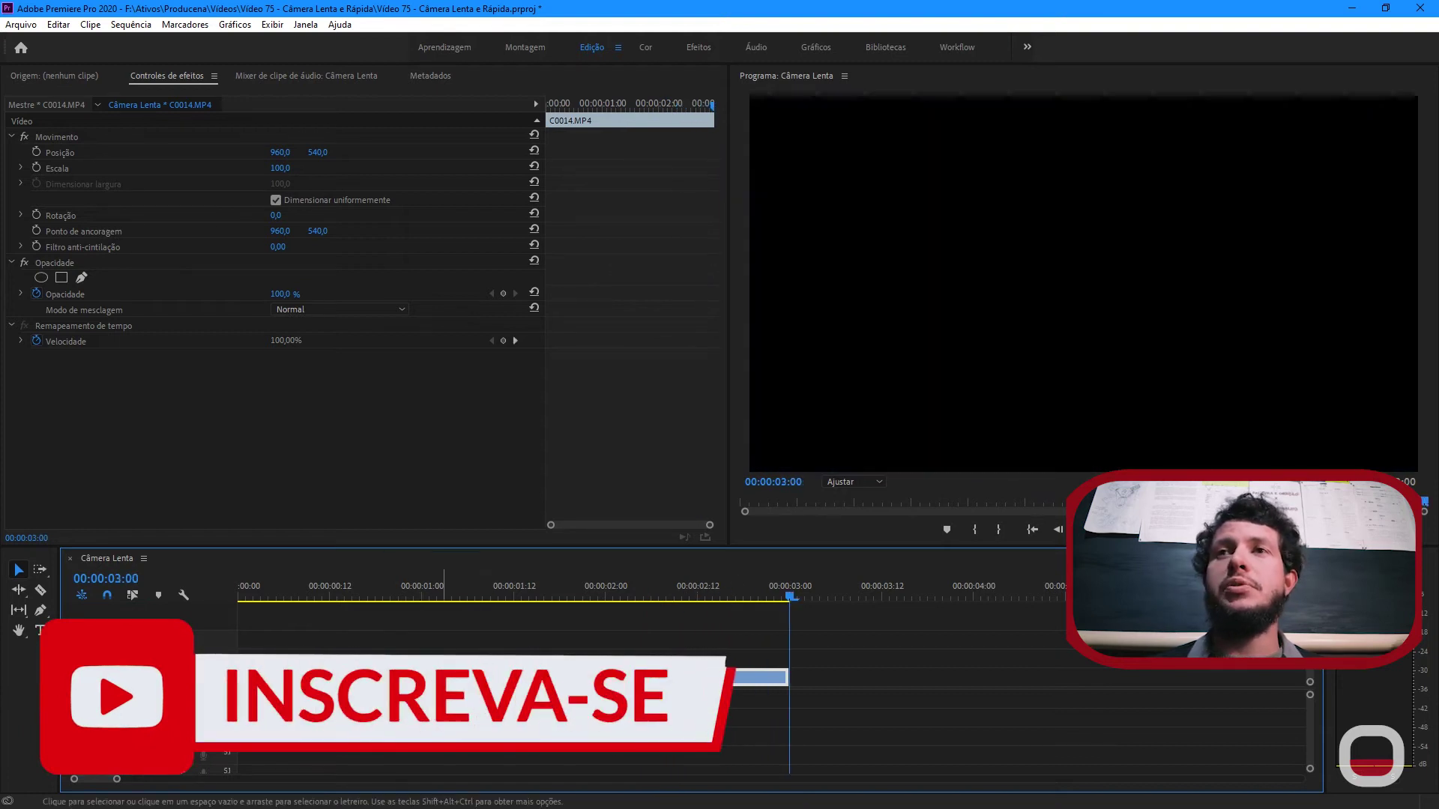
# Set the clip's Velocidade to 20%, zoom the timeline out and return to the first frame.
pyautogui.rightClick(444, 677)
pyautogui.click(495, 529)
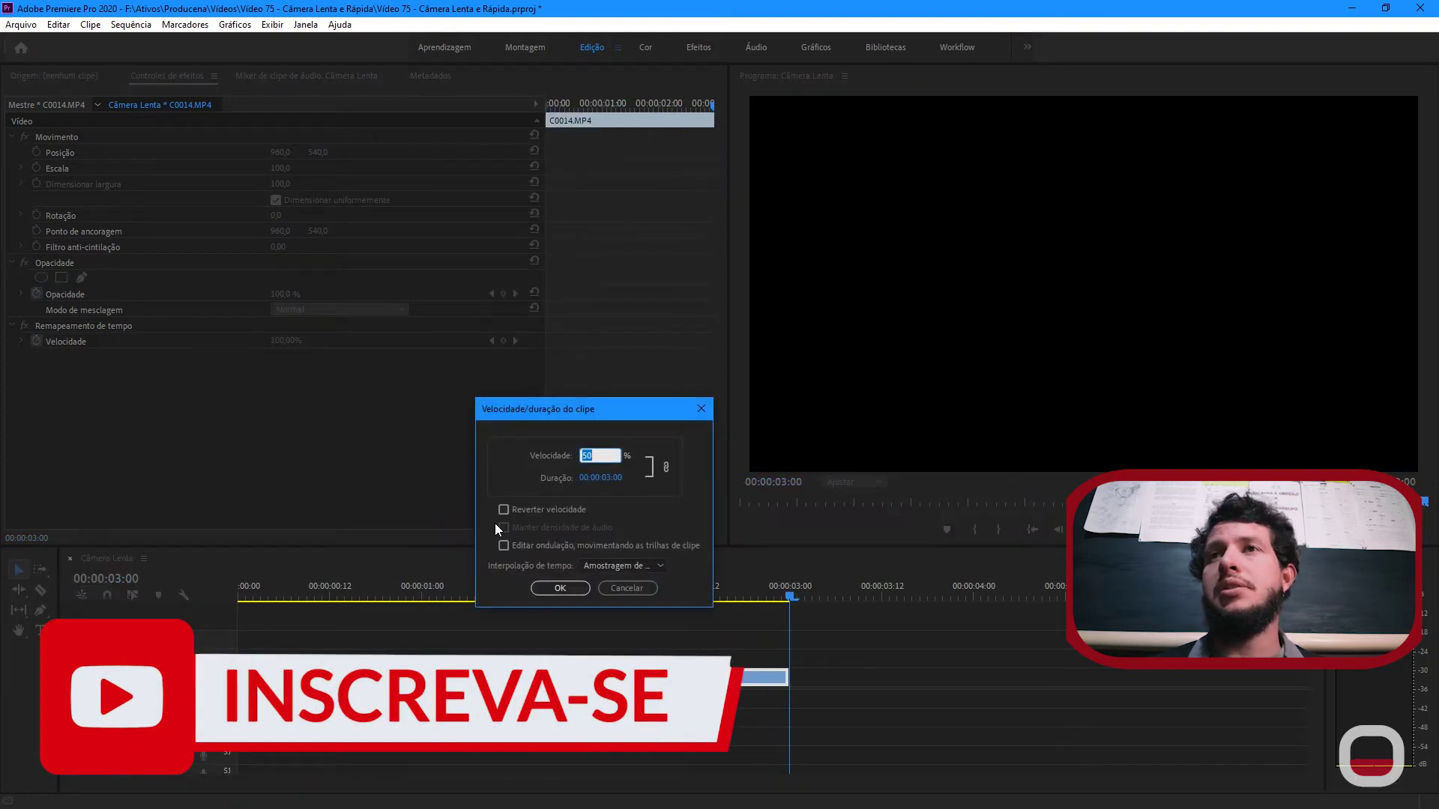
pyautogui.press('Return')
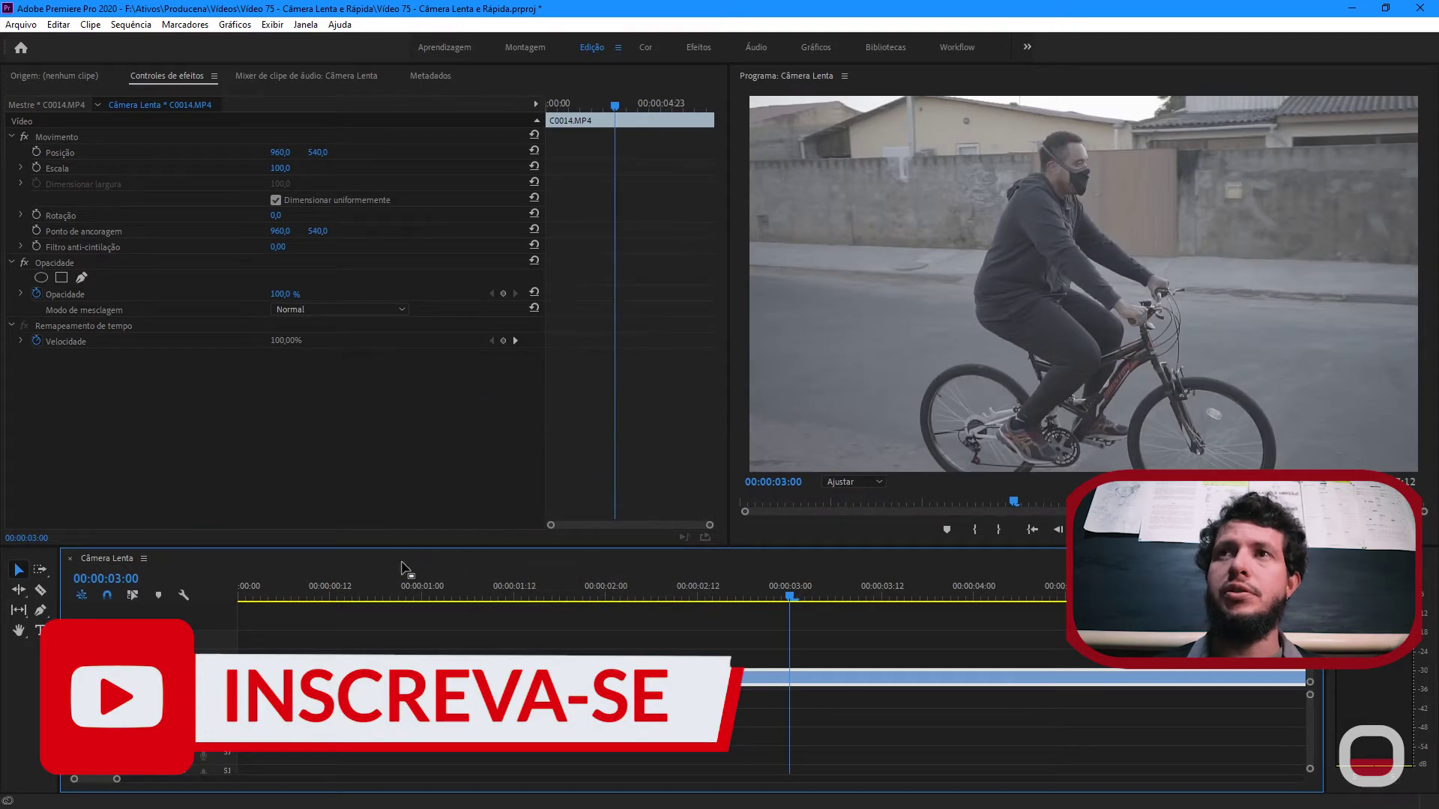
pyautogui.click(263, 596)
pyautogui.press('-')
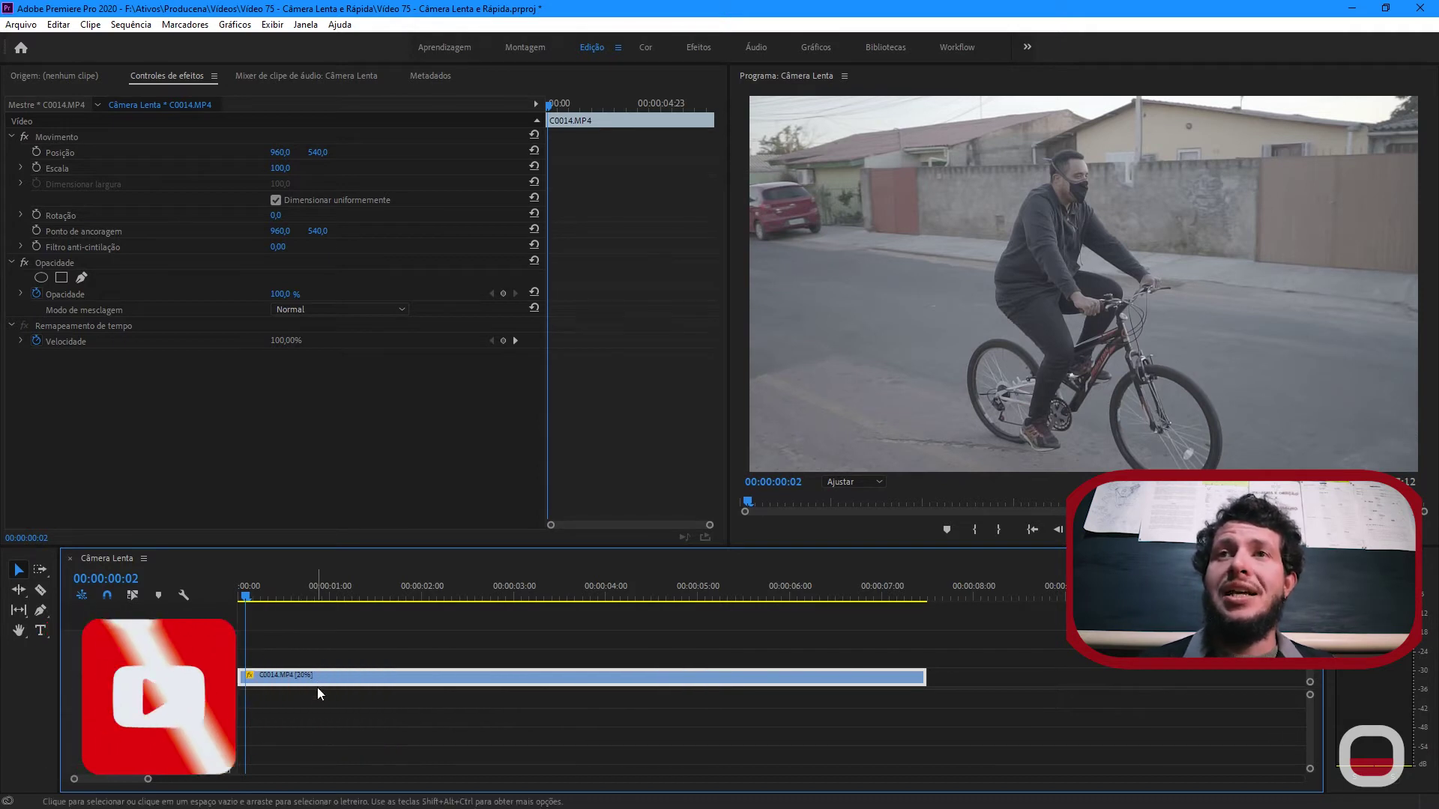
pyautogui.click(241, 597)
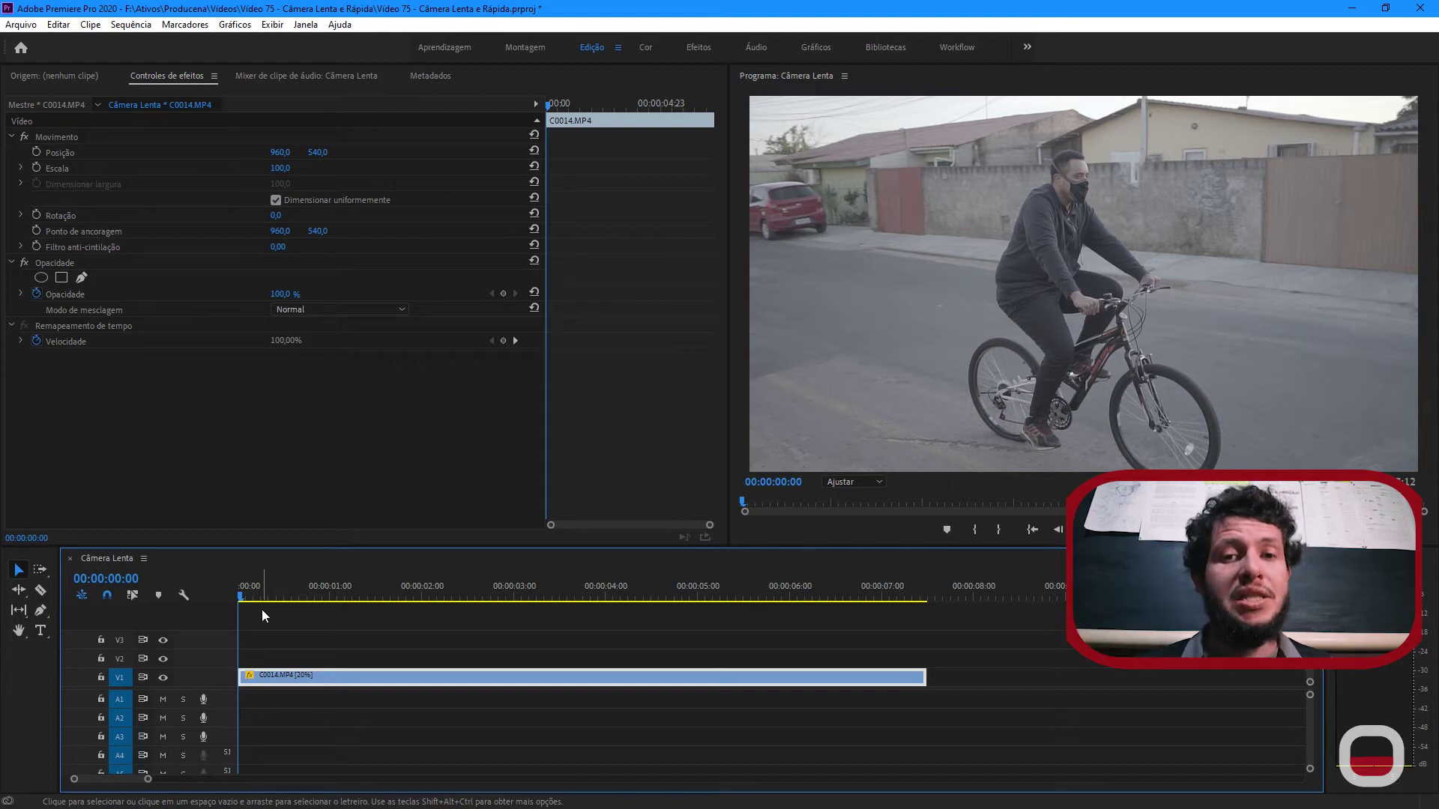
pyautogui.hotkey('ctrl', 'r')
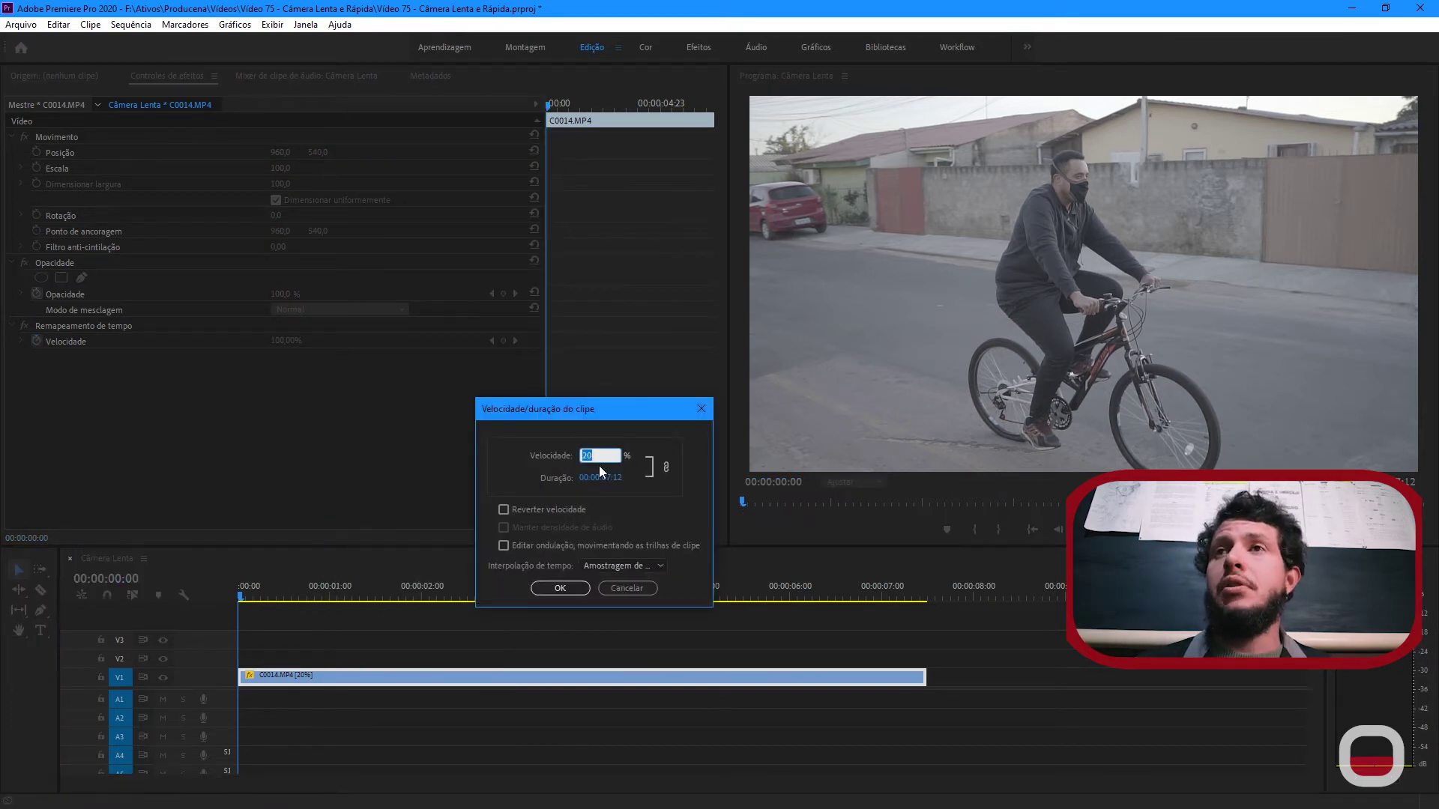
pyautogui.write('5')
pyautogui.press('Return')
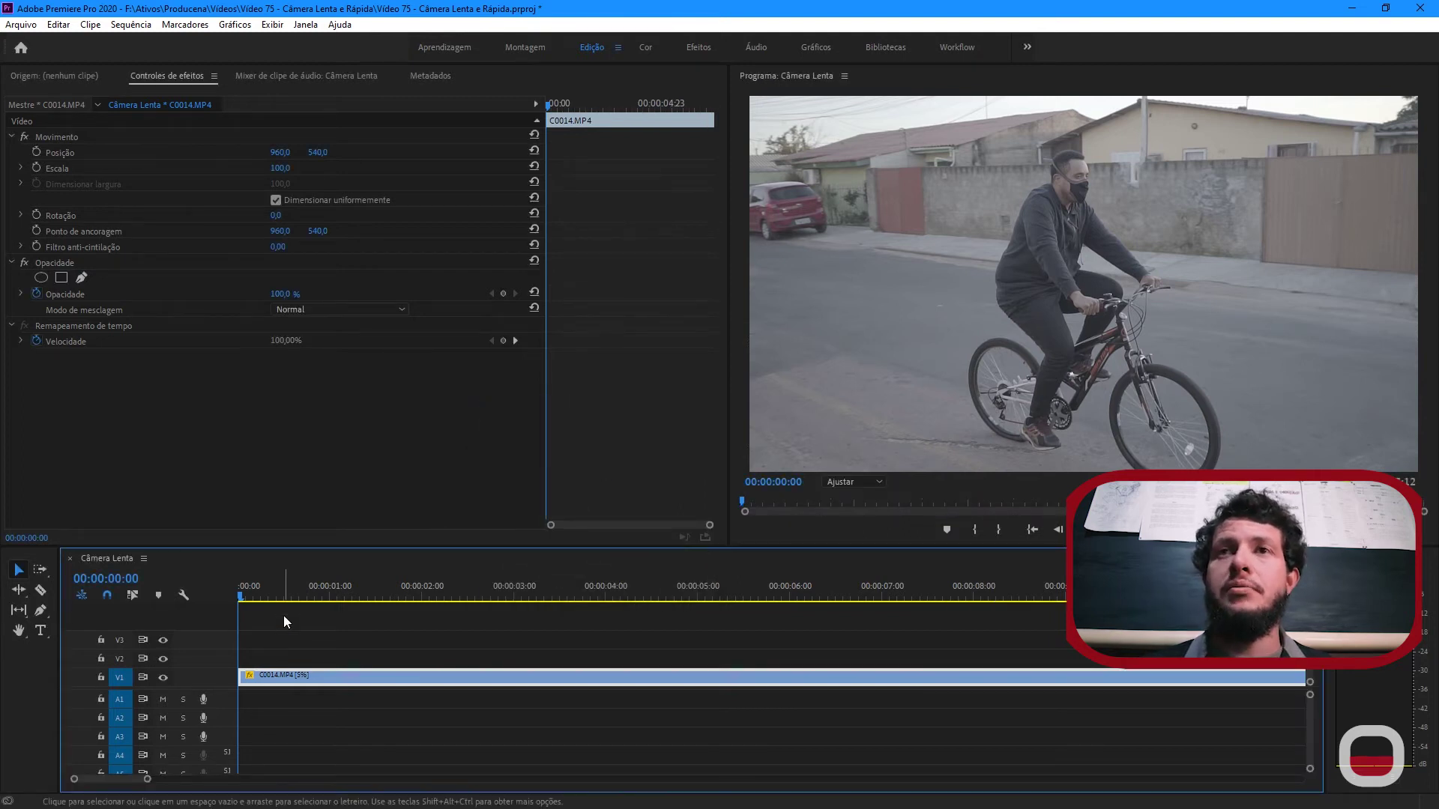
pyautogui.hotkey('ctrl', 'z')
pyautogui.press('space')
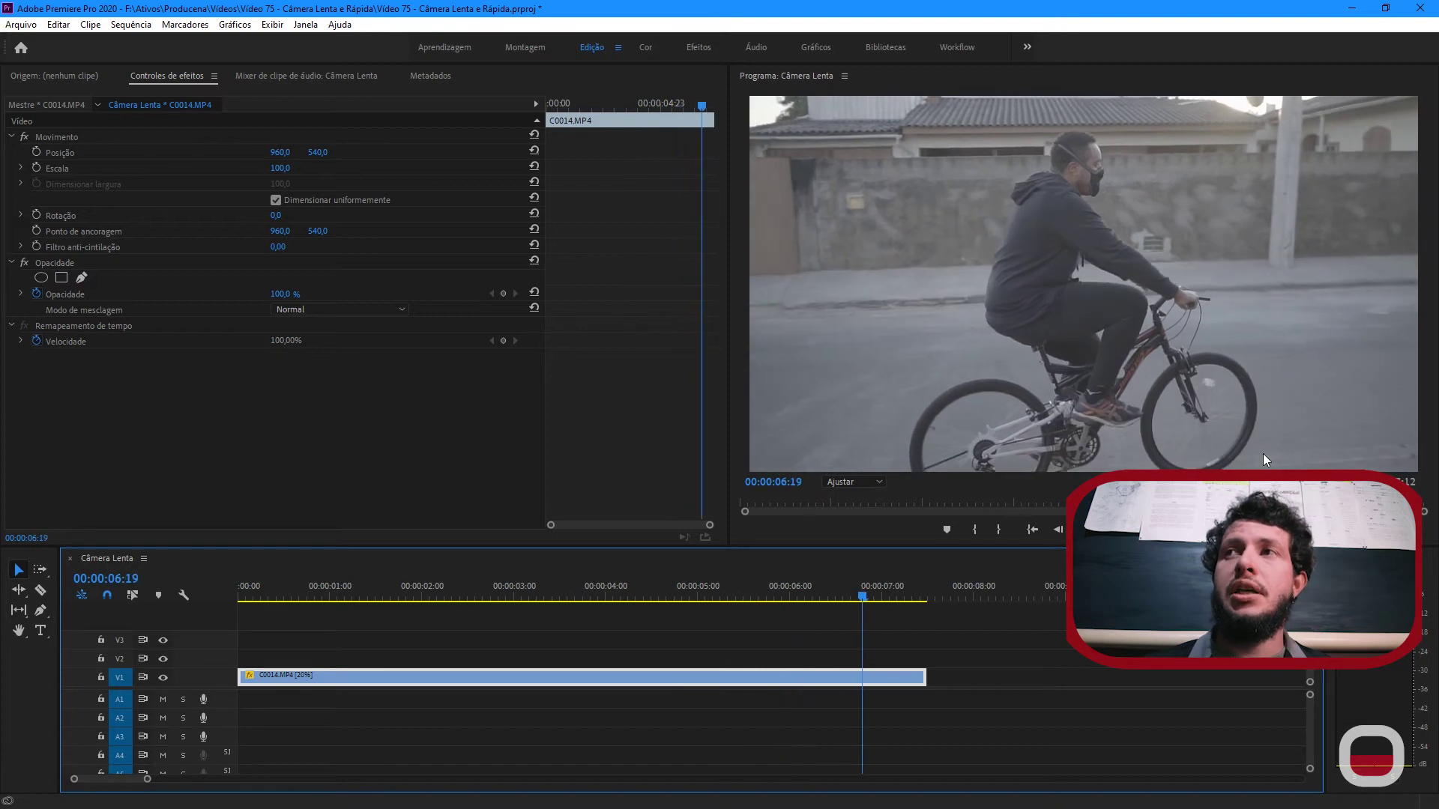
pyautogui.rightClick(487, 676)
pyautogui.click(594, 533)
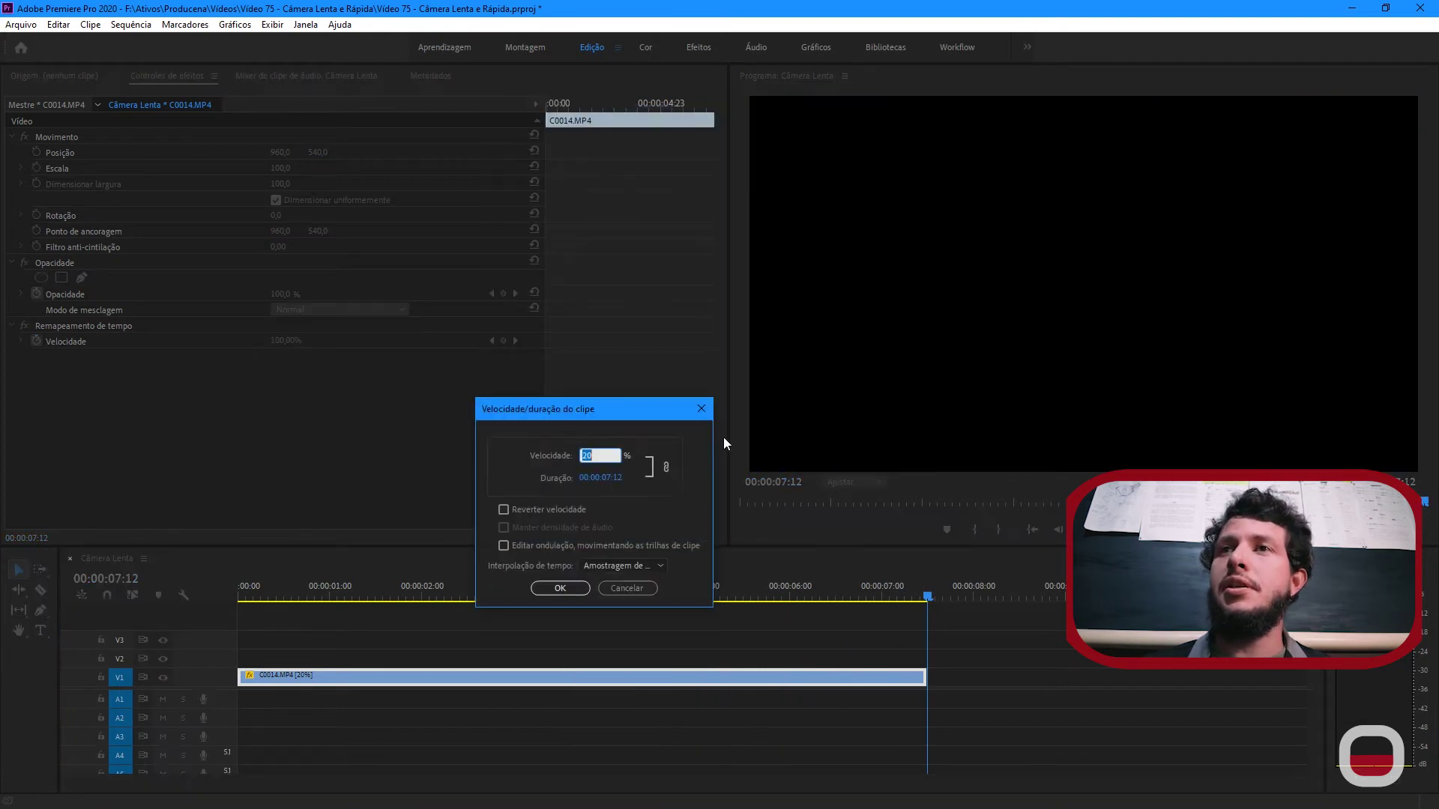
pyautogui.write('5')
pyautogui.press('Return')
pyautogui.moveTo(312, 589); pyautogui.dragTo(303, 592)
pyautogui.press('space')
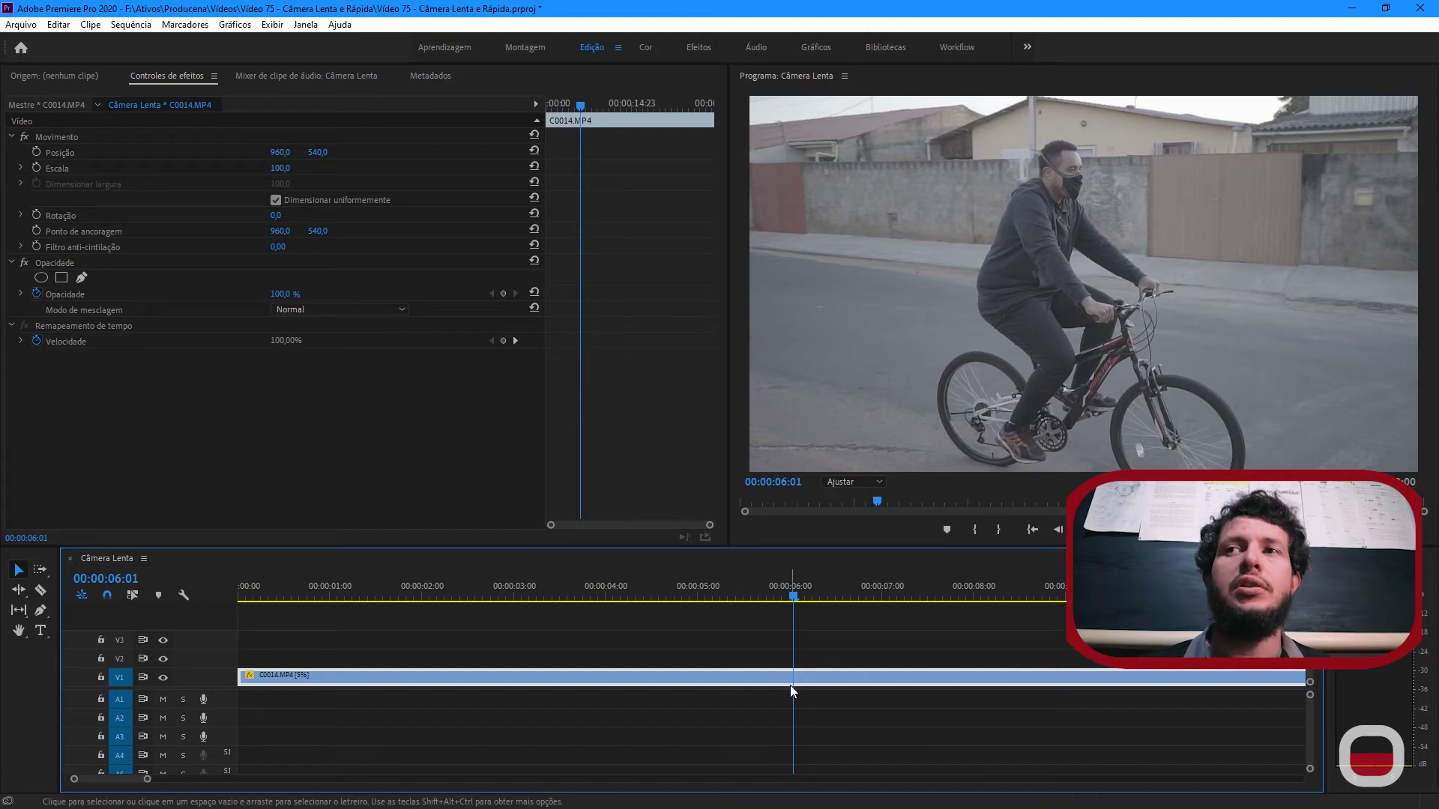
pyautogui.hotkey('ctrl', 'z')
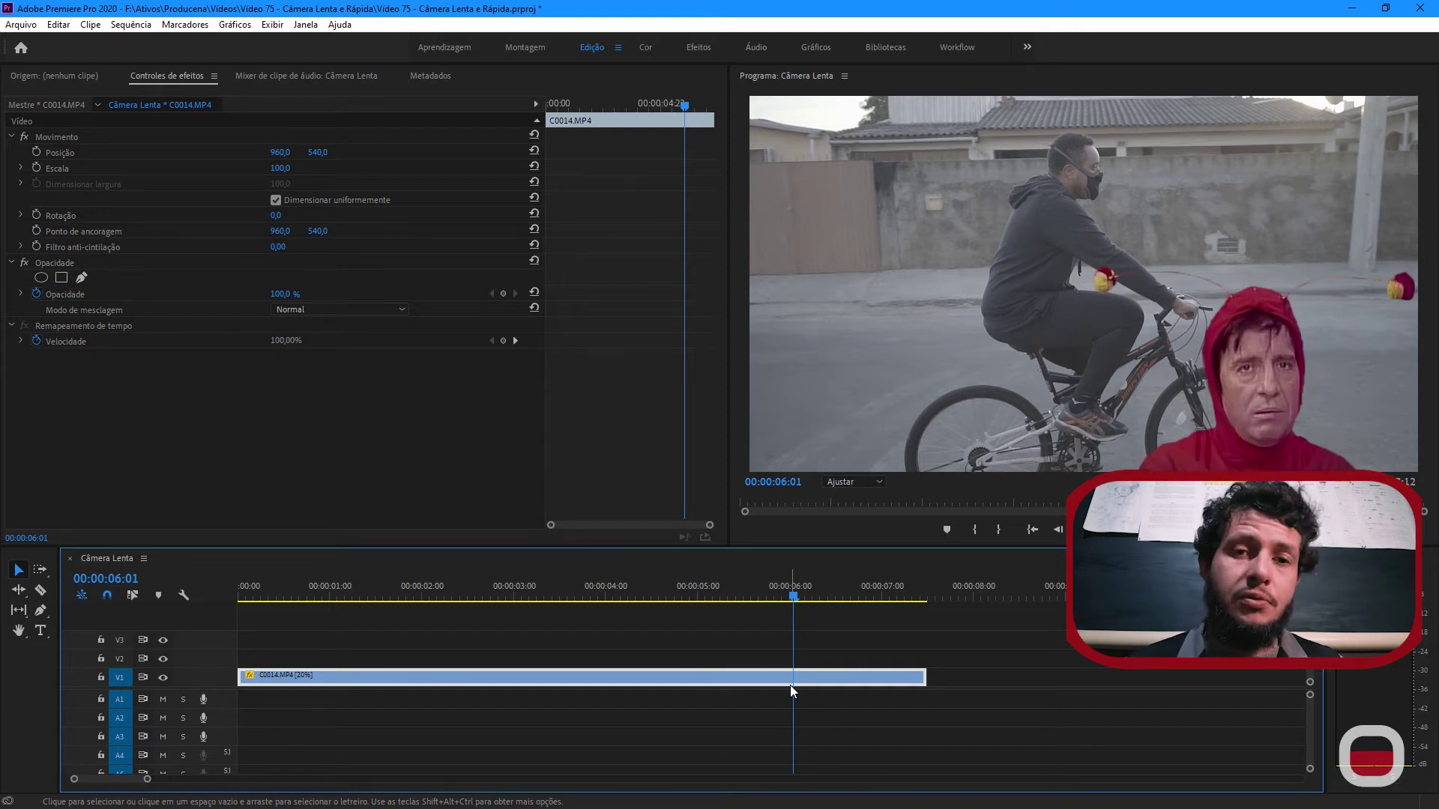
# Enable Reverse Speed for C0014.MP4, then play the reversed clip from the sequence start.
pyautogui.rightClick(727, 683)
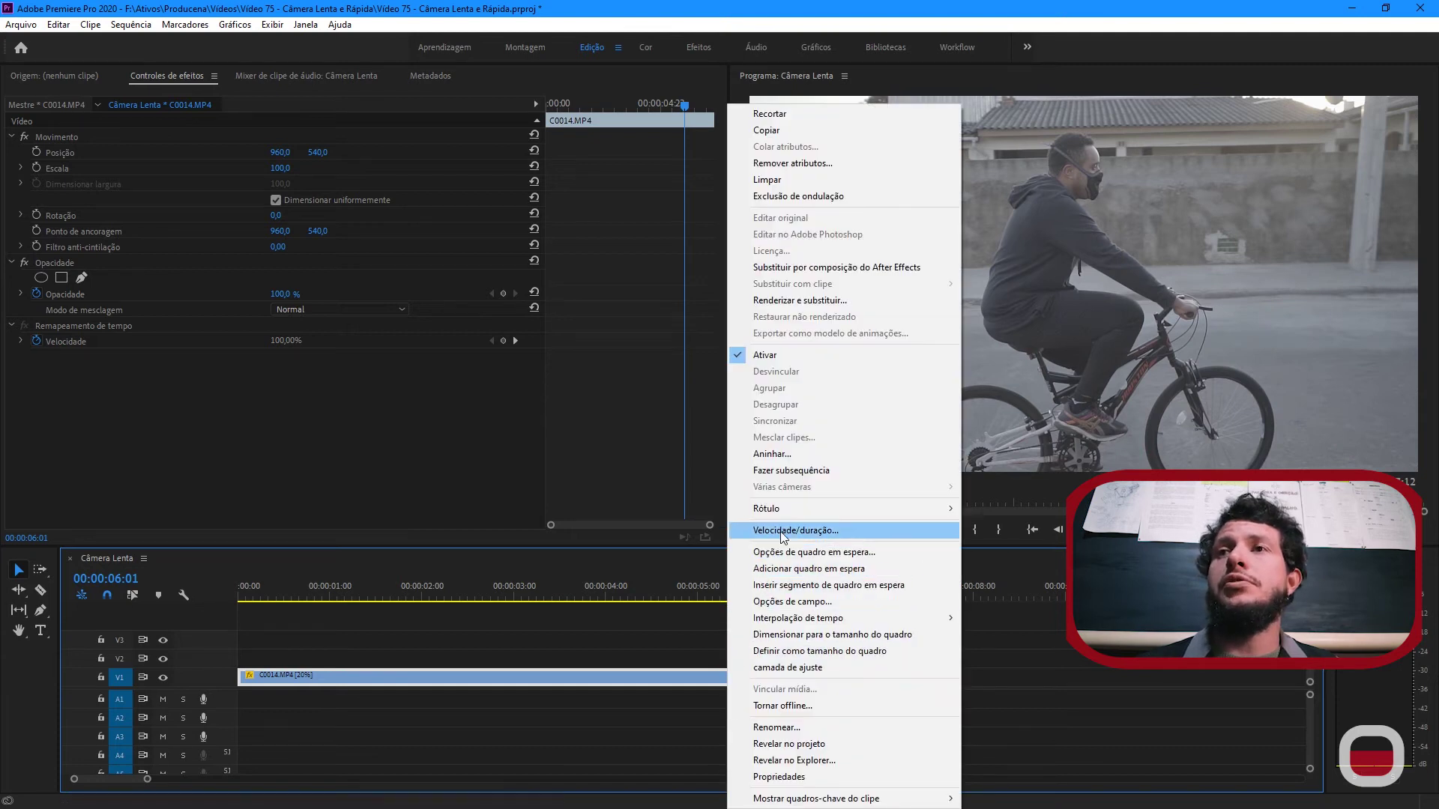
pyautogui.click(780, 530)
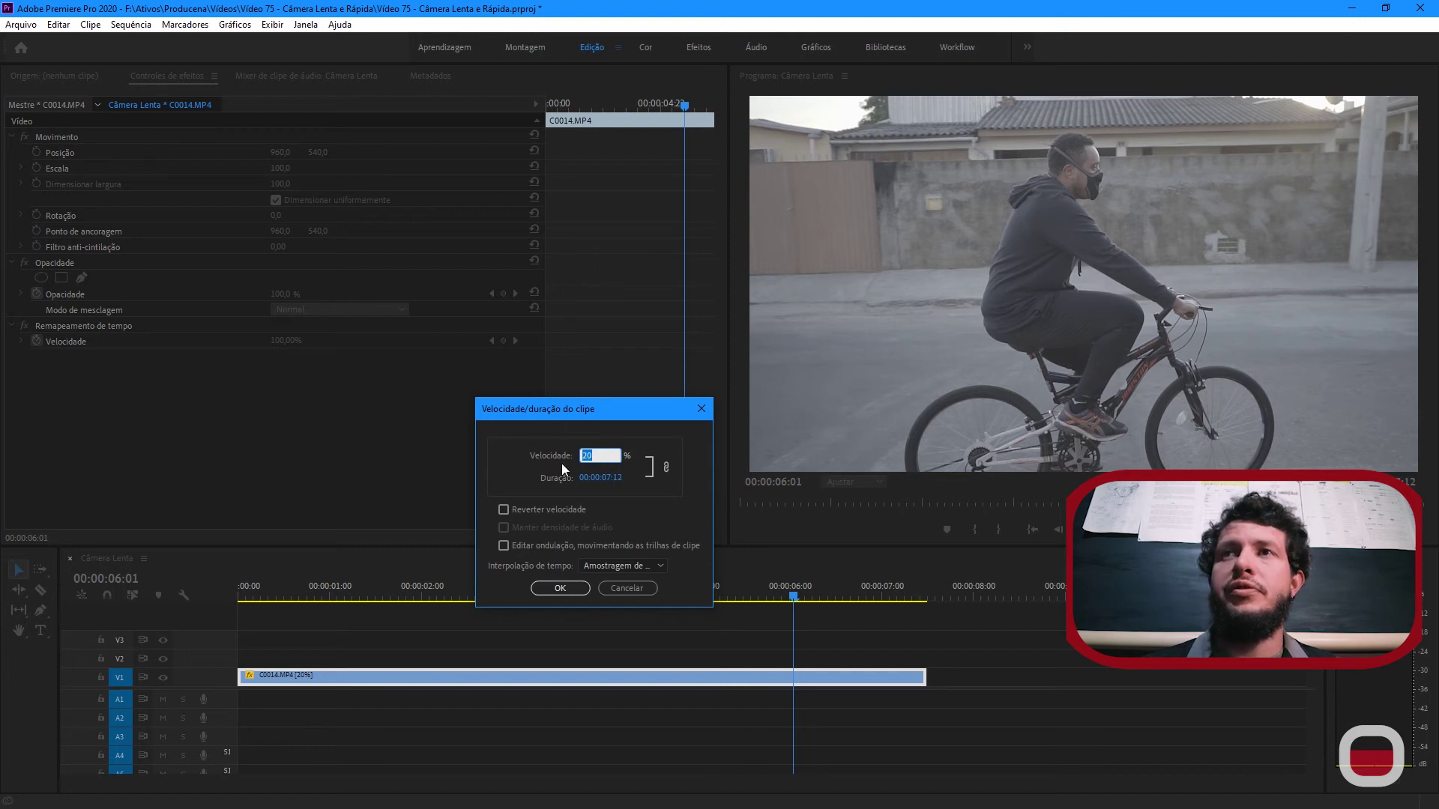
pyautogui.write('50')
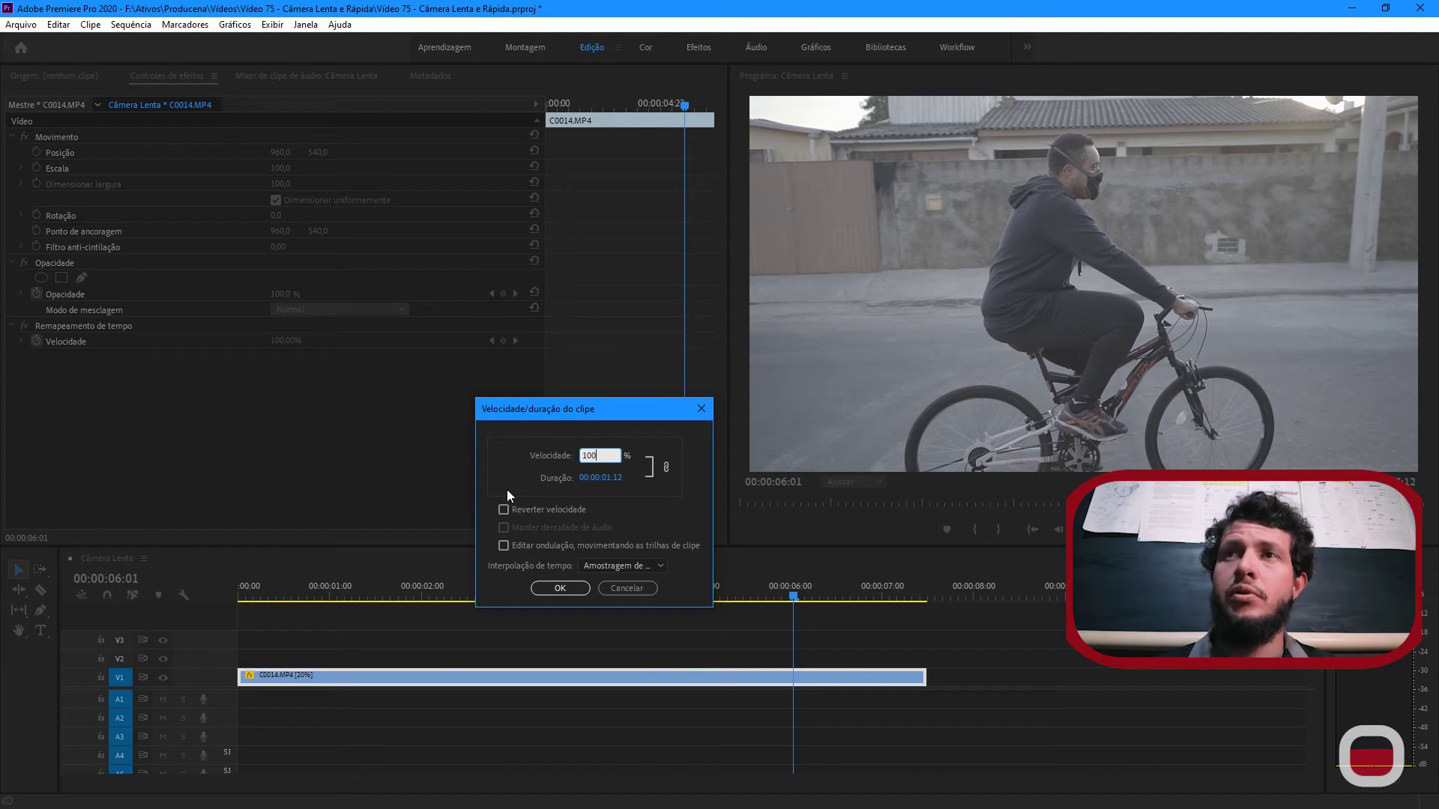
pyautogui.click(523, 510)
pyautogui.click(560, 588)
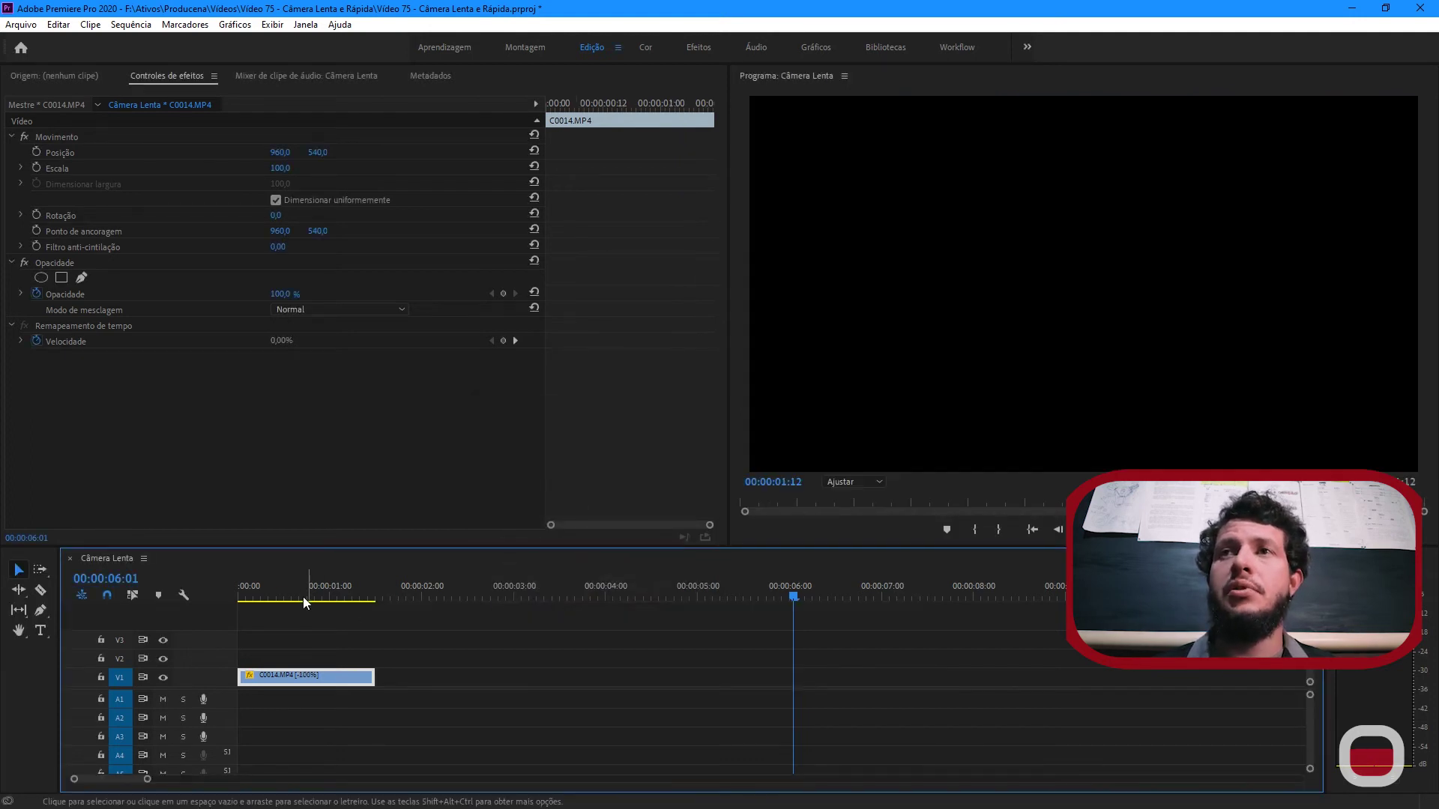
pyautogui.press('Home')
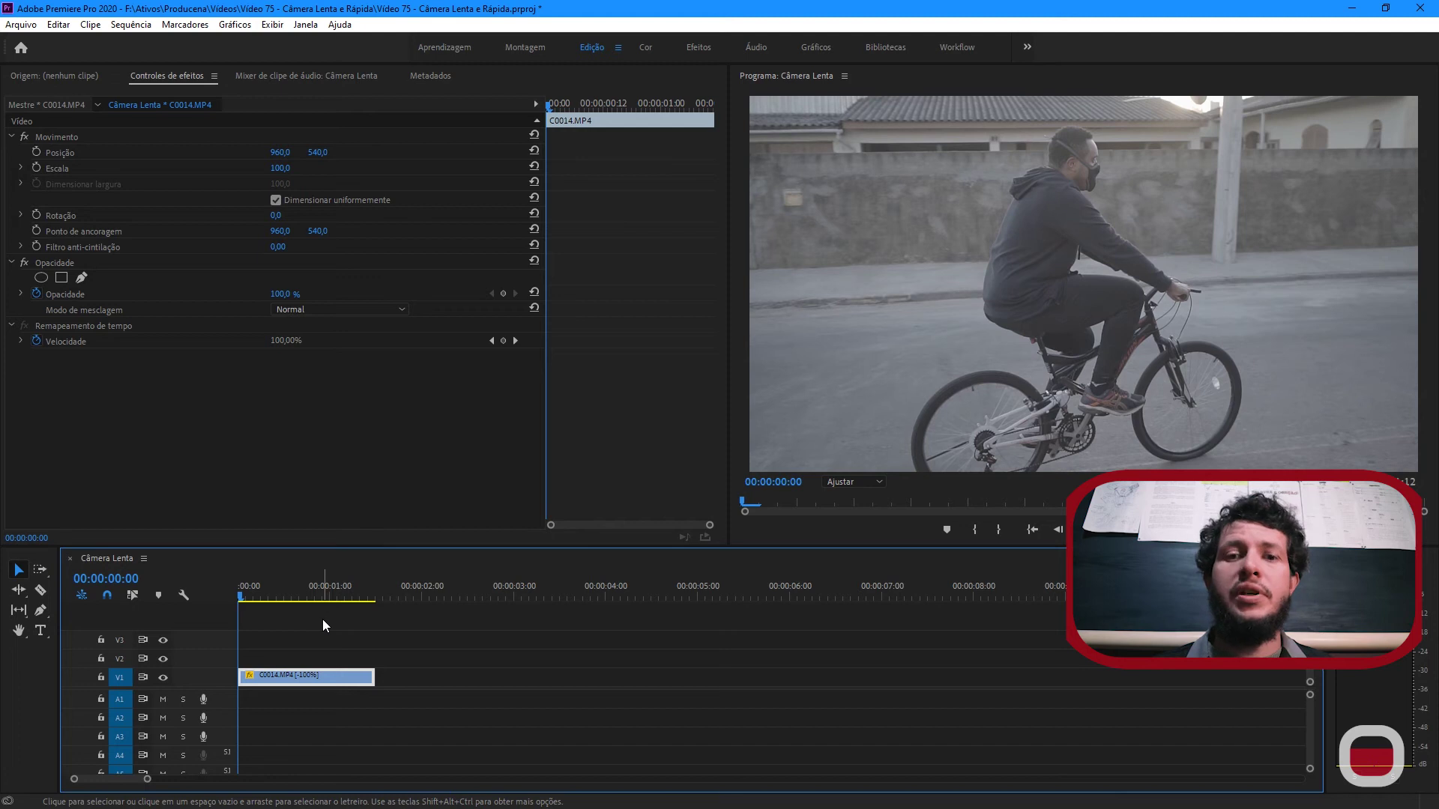
pyautogui.press('space')
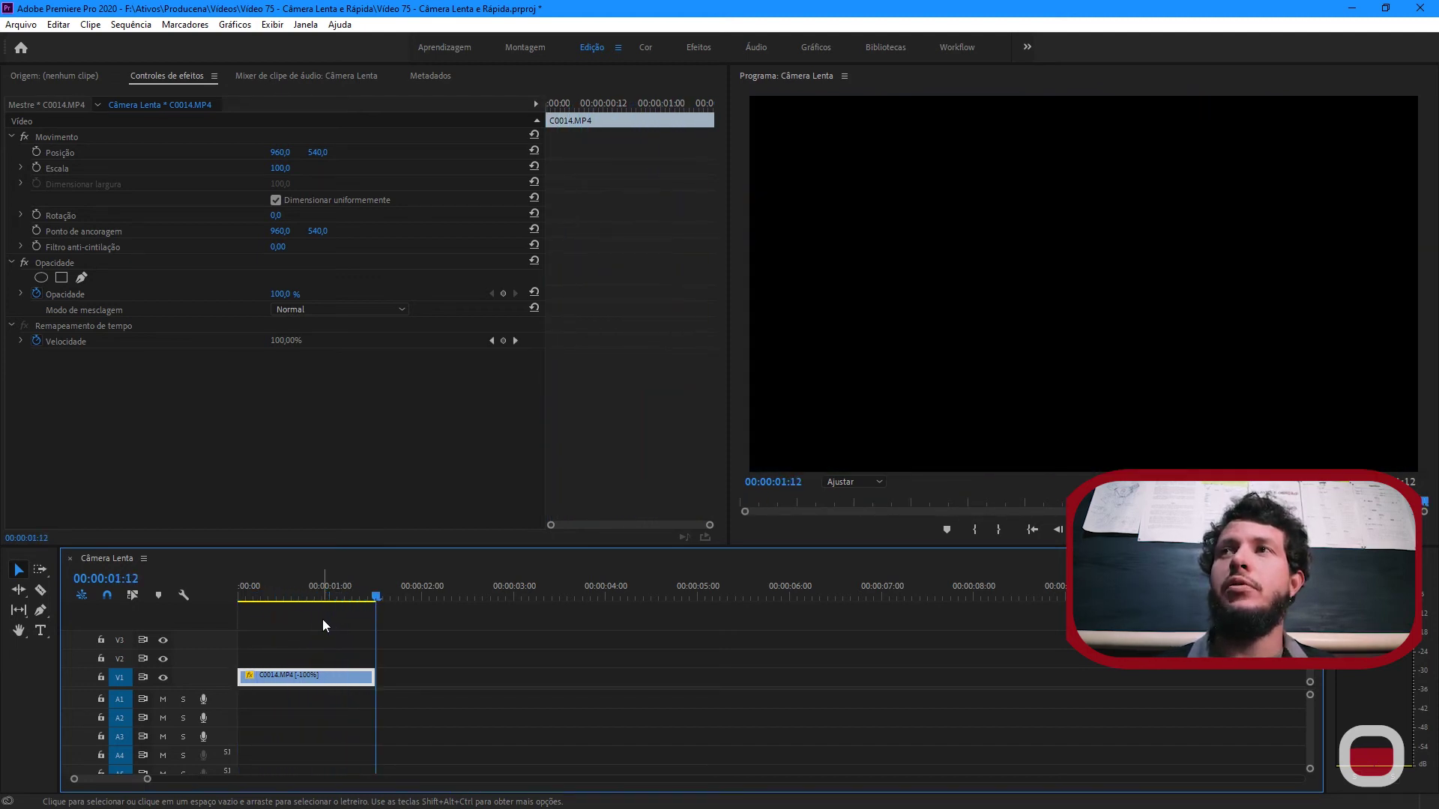
# Uncheck Reverse Speed, set the clip to 250% speed (14 frames), and play it from the start.
pyautogui.click(323, 596)
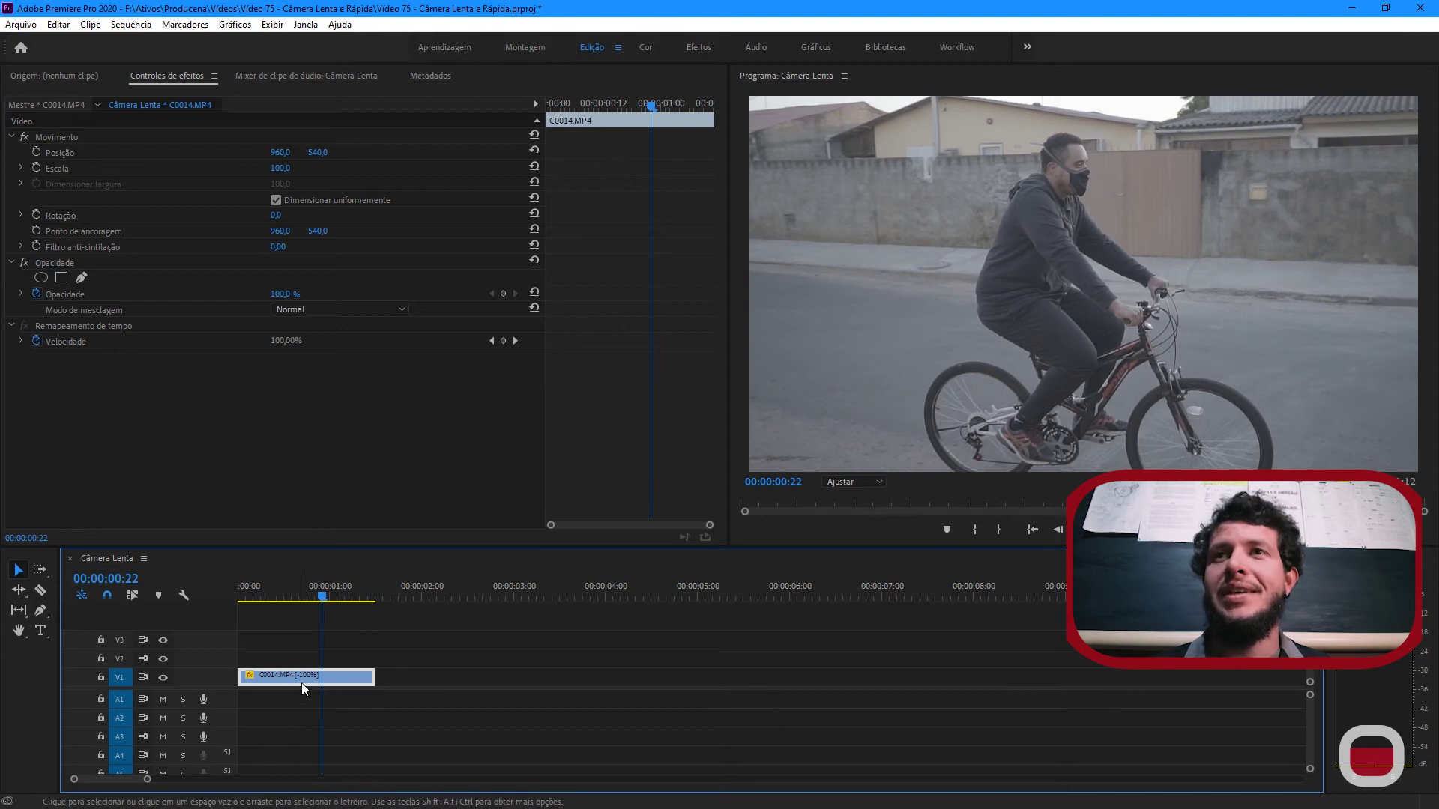
pyautogui.rightClick(302, 683)
pyautogui.click(368, 527)
pyautogui.click(554, 509)
pyautogui.click(592, 458)
pyautogui.write('250')
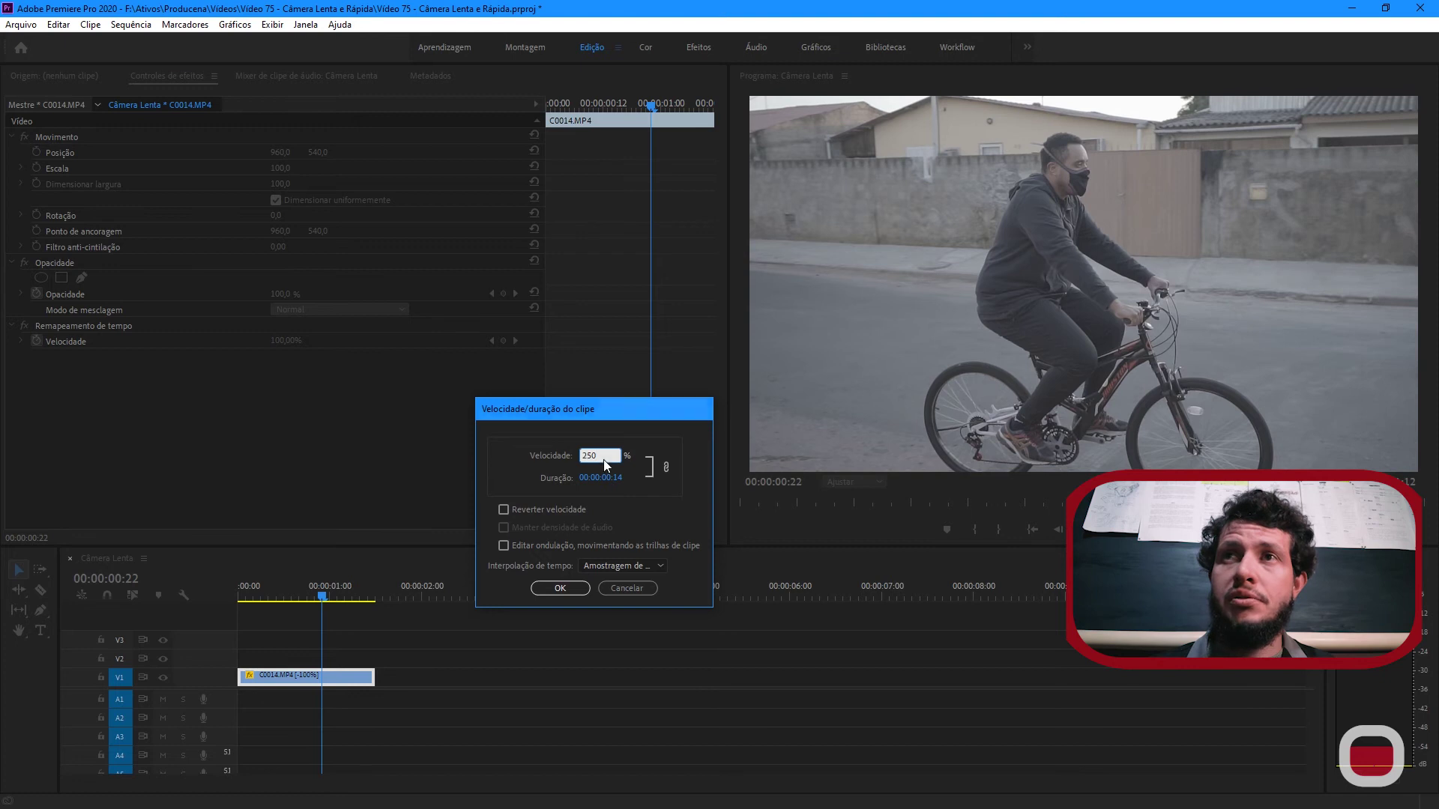
pyautogui.press('Return')
pyautogui.moveTo(266, 587); pyautogui.dragTo(218, 587)
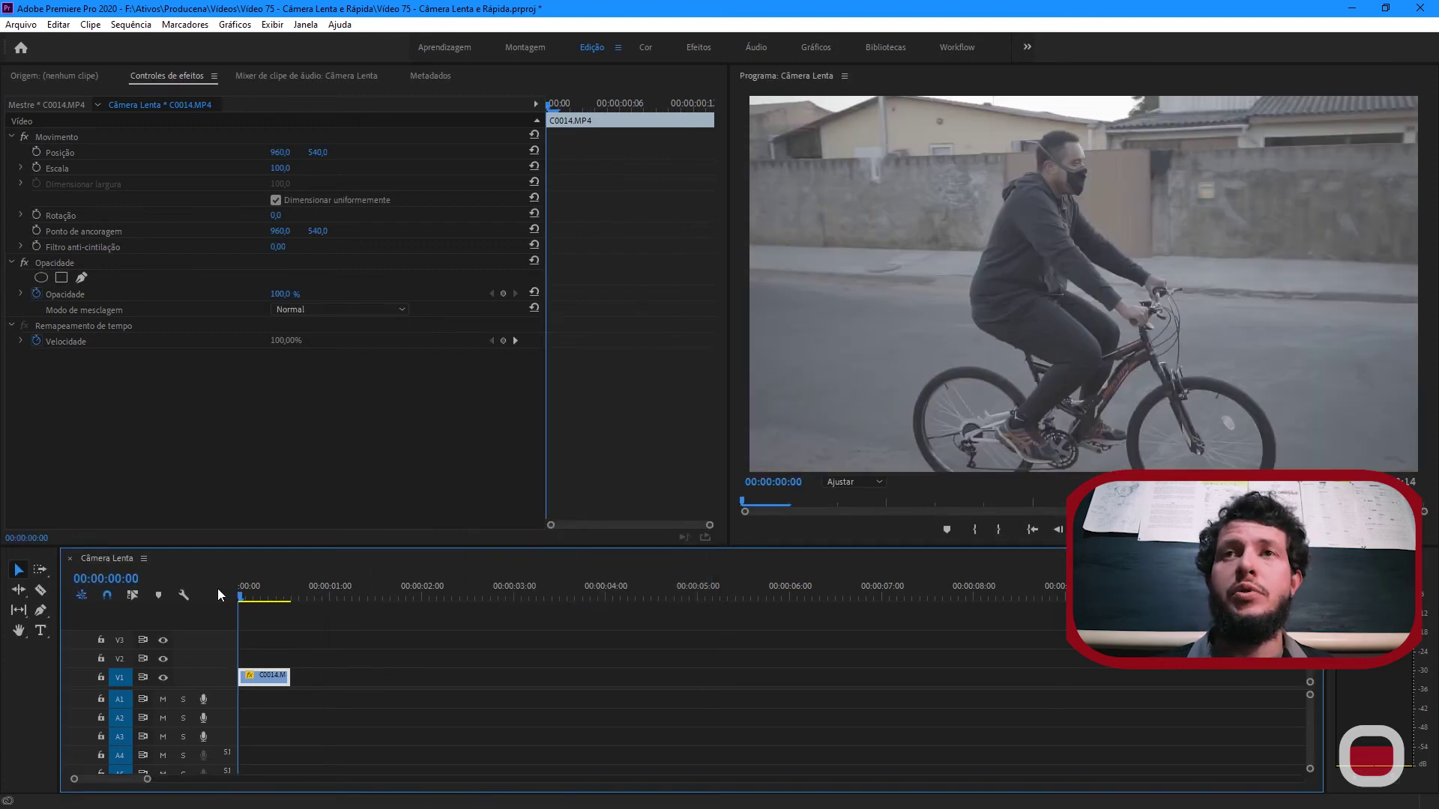
pyautogui.press('space')
pyautogui.press('space')
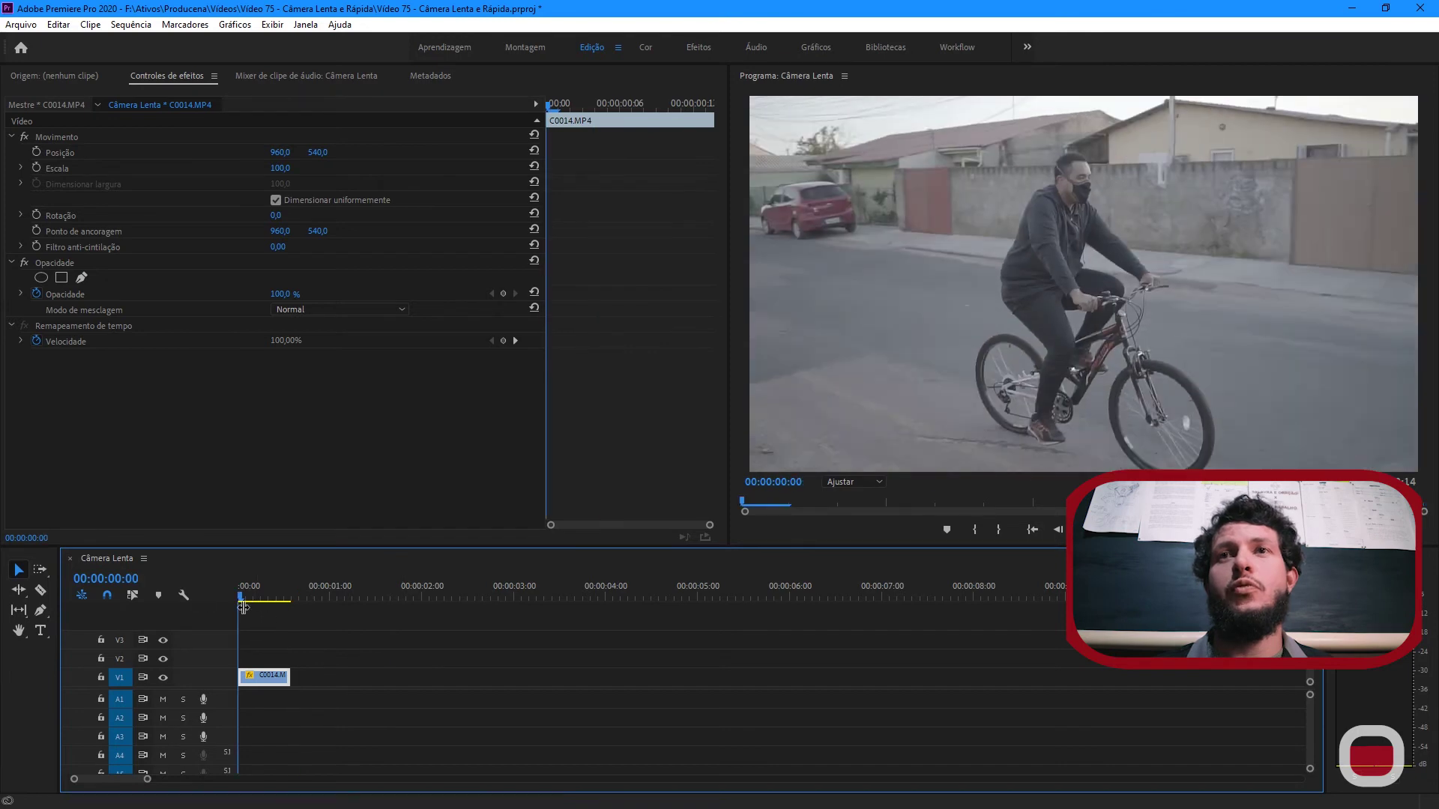
# Set the clip speed to 999% and play the very fast result.
pyautogui.rightClick(267, 677)
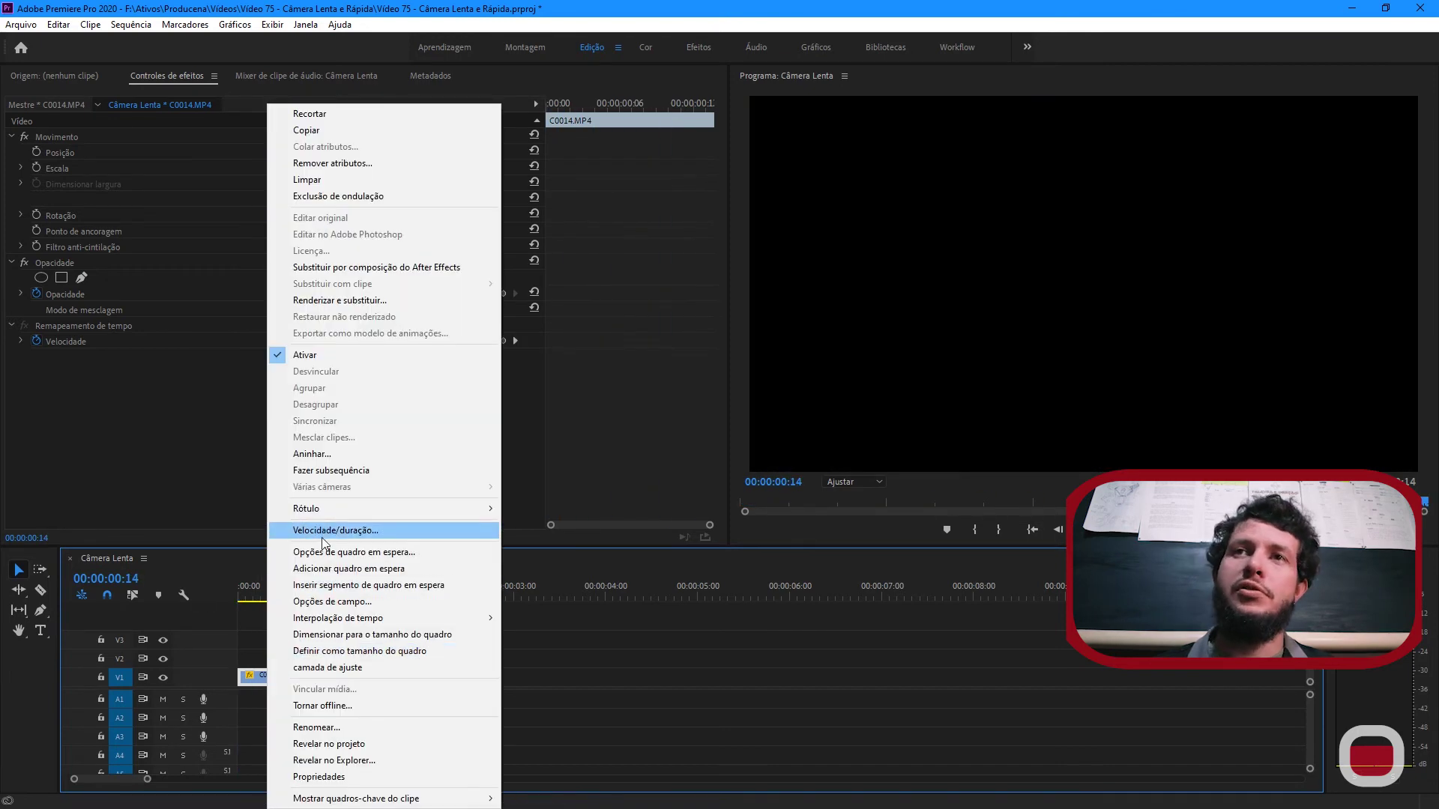
pyautogui.click(324, 530)
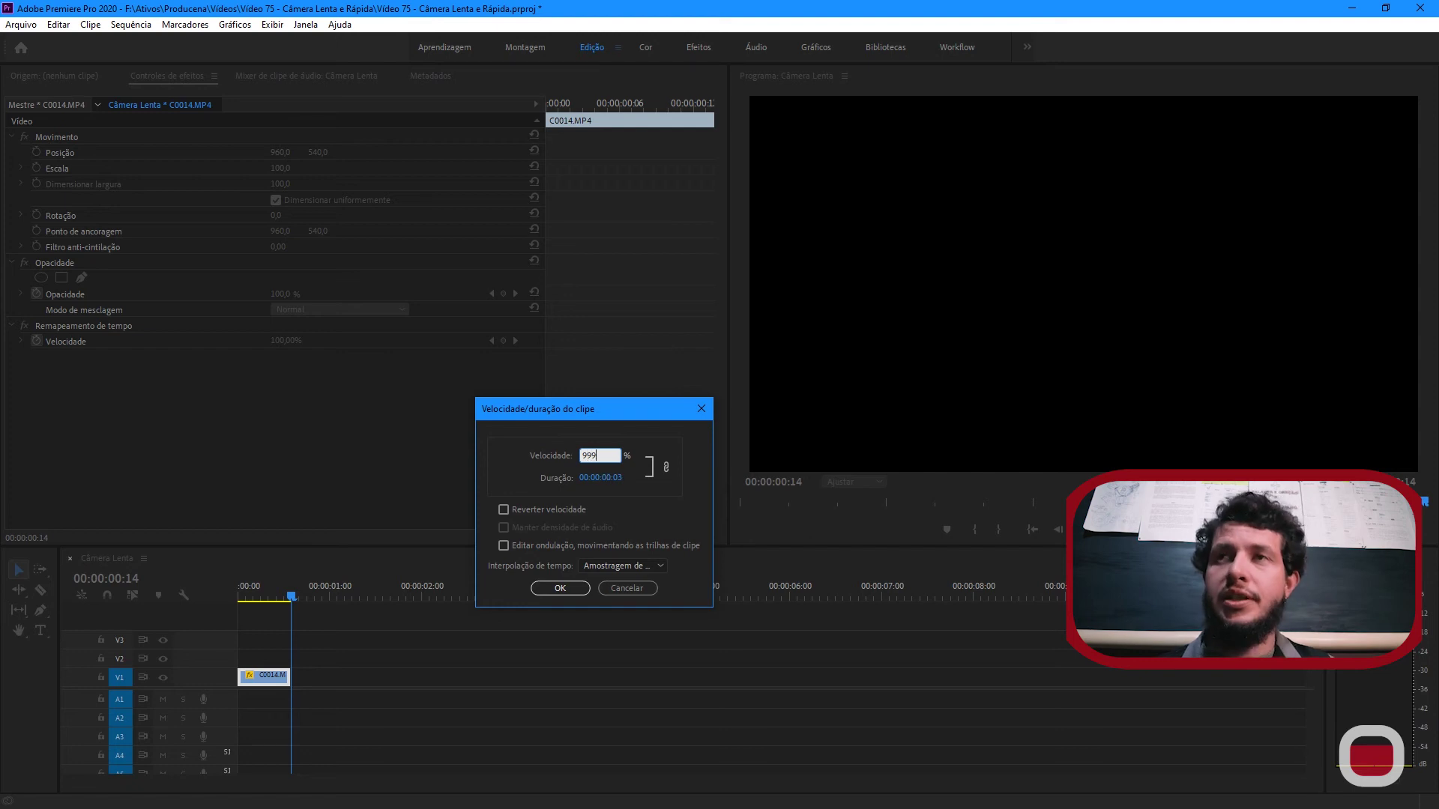
pyautogui.press('Return')
pyautogui.press('space')
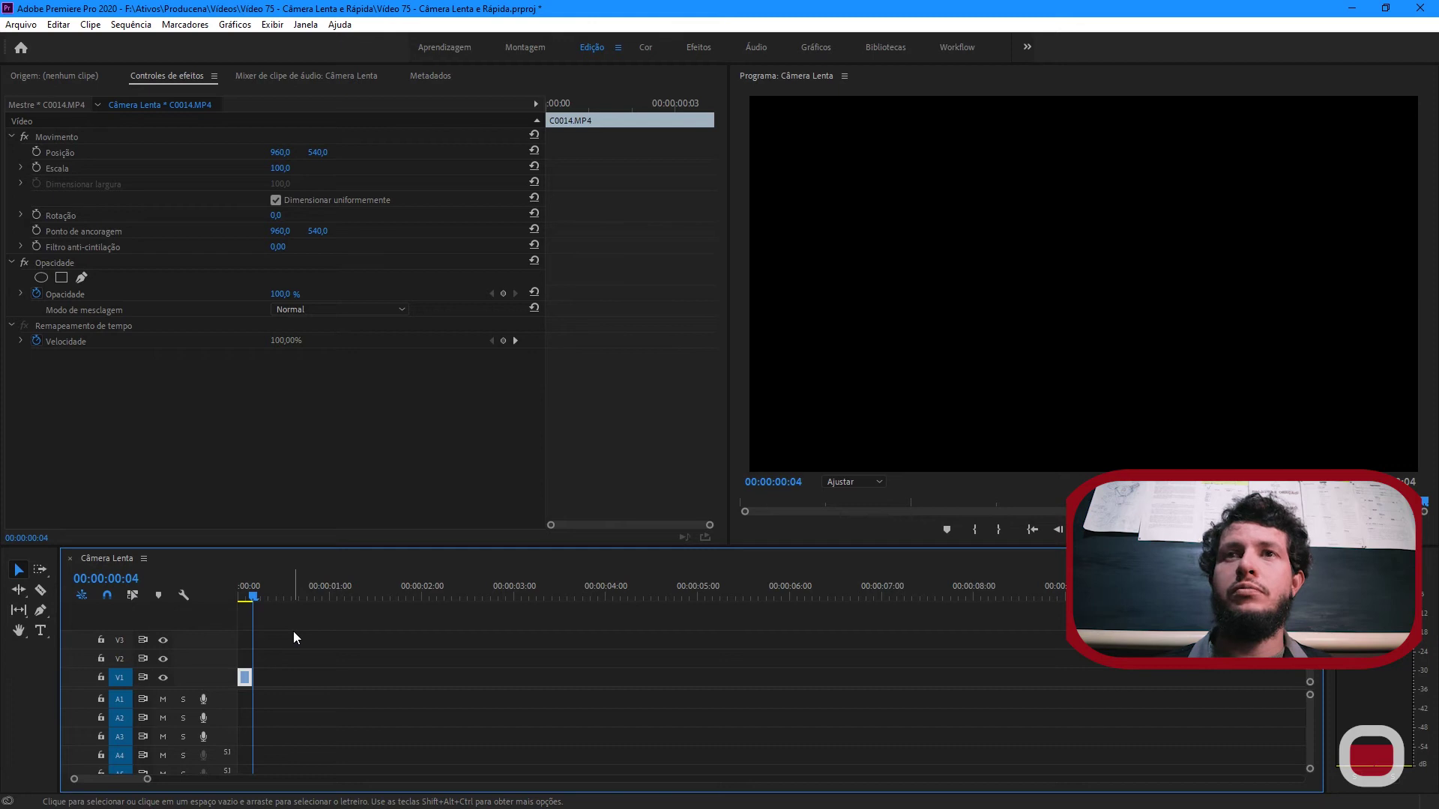
# Undo twice to restore the original forward 100% clip, then scrub through it.
pyautogui.hotkey('ctrl', 'z')
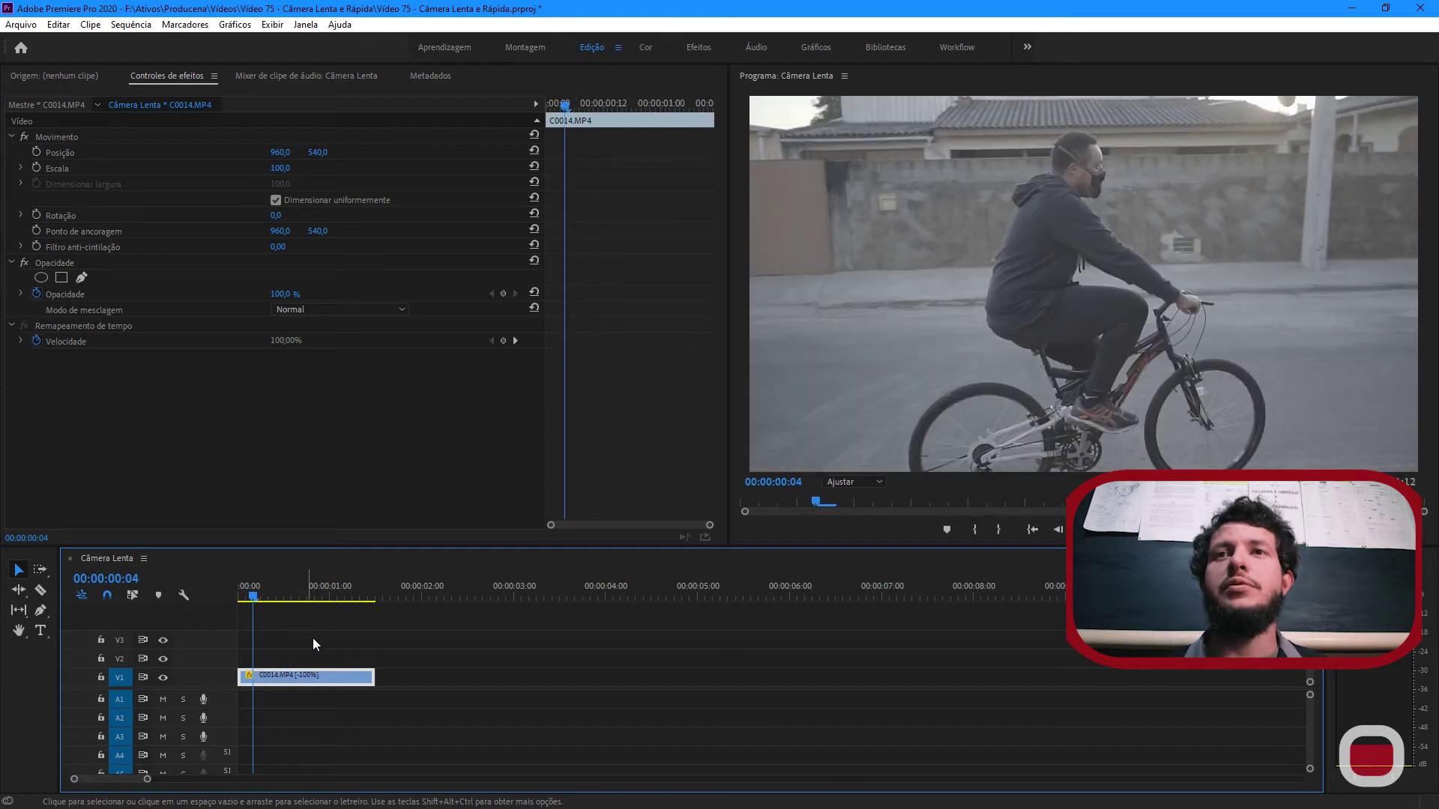
pyautogui.hotkey('ctrl', 'z')
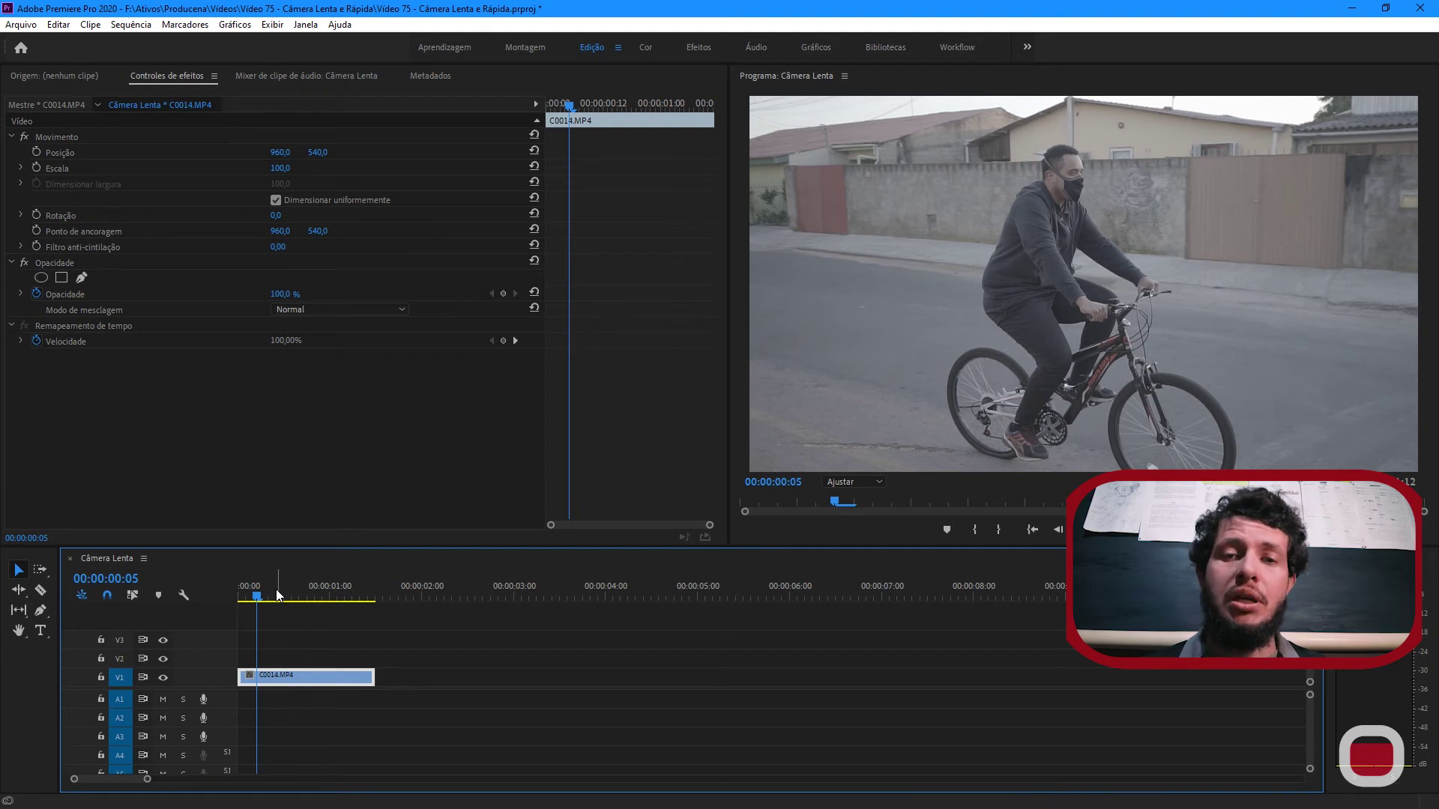
pyautogui.click(254, 596)
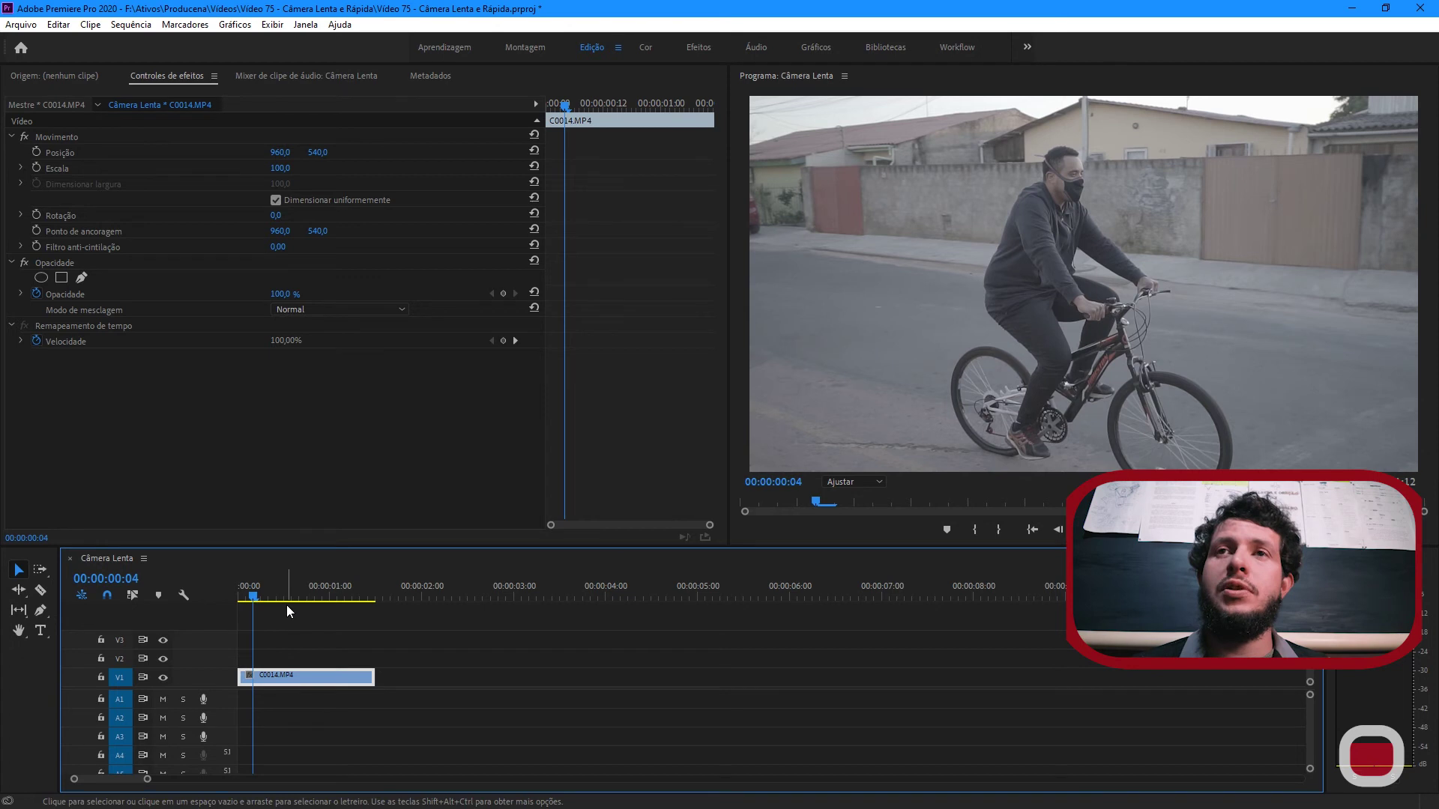
pyautogui.moveTo(255, 595); pyautogui.dragTo(307, 595)
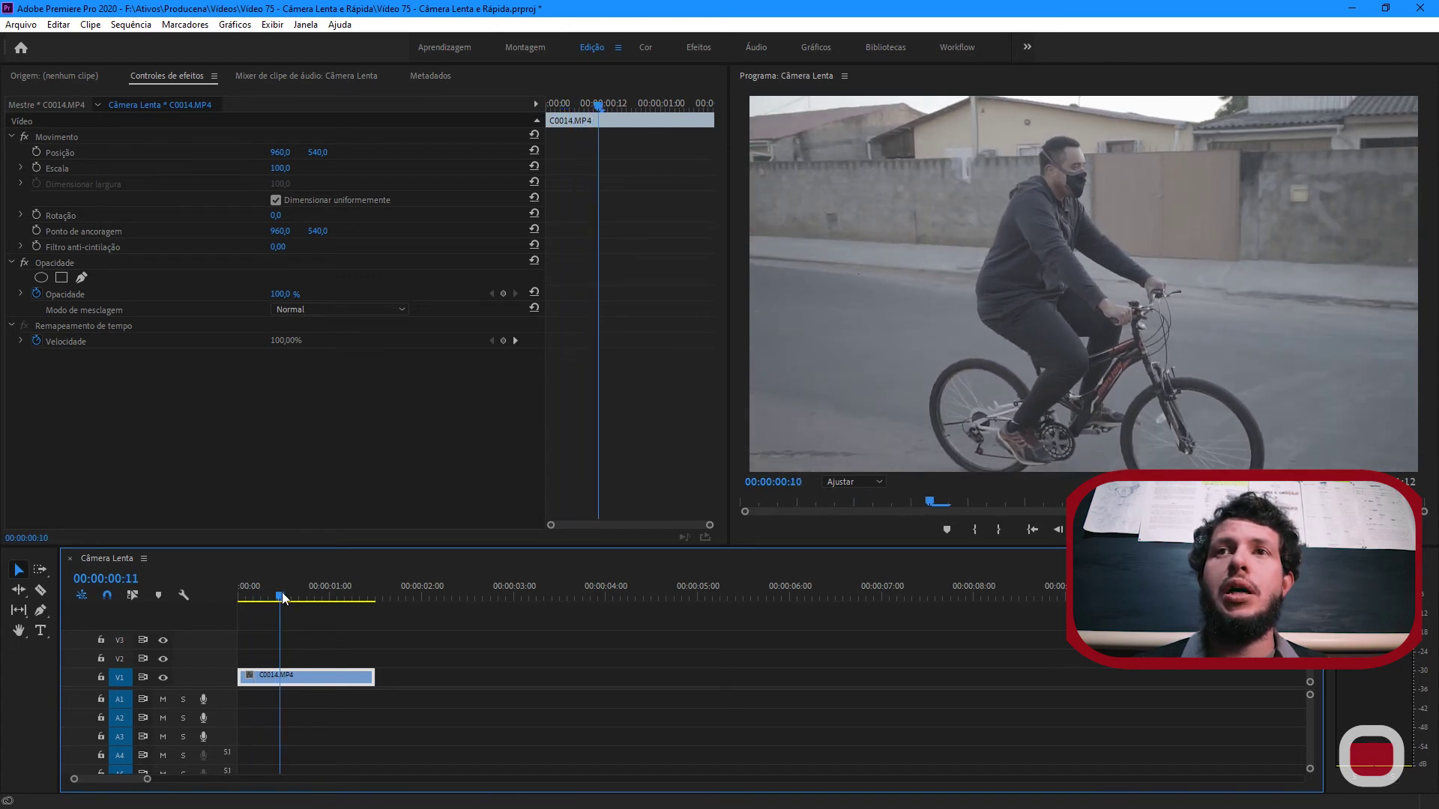
pyautogui.moveTo(307, 595)
pyautogui.mouseDown()
pyautogui.moveTo(335, 600)
pyautogui.moveTo(287, 600)
pyautogui.mouseUp()
# Show C0014.MP4's Time Remapping > Speed keyframe line and expand track V1.
pyautogui.rightClick(293, 680)
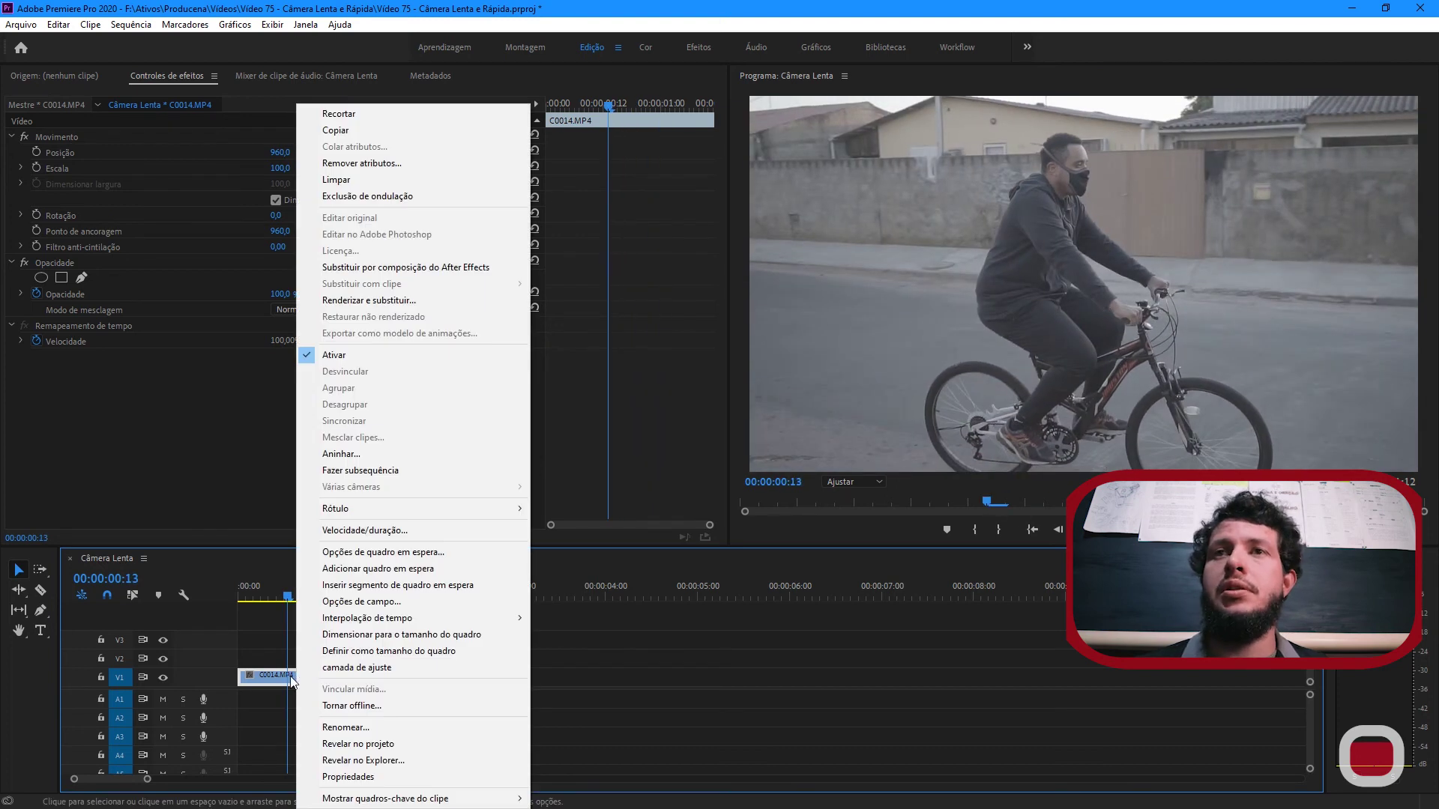
pyautogui.moveTo(373, 799)
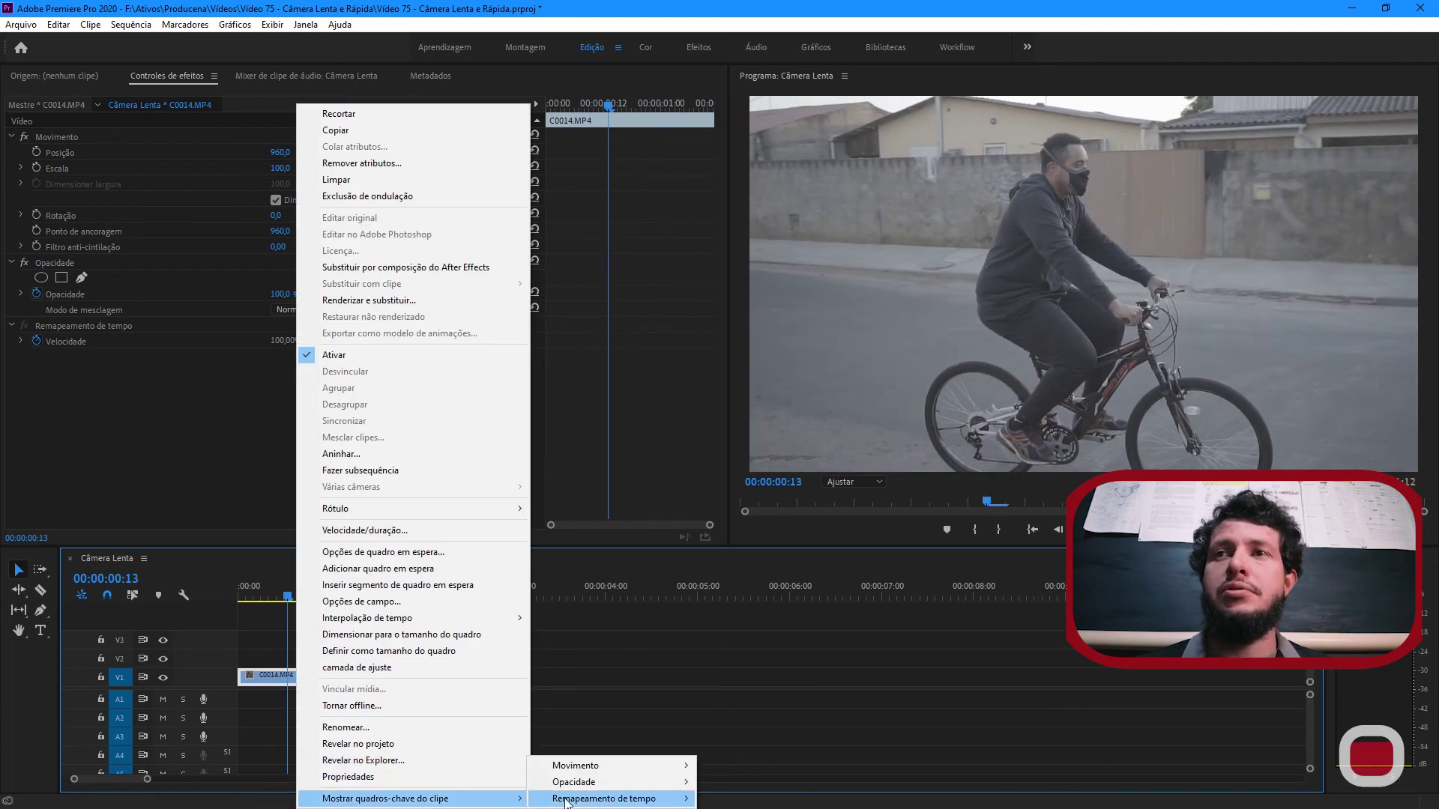
pyautogui.moveTo(569, 804)
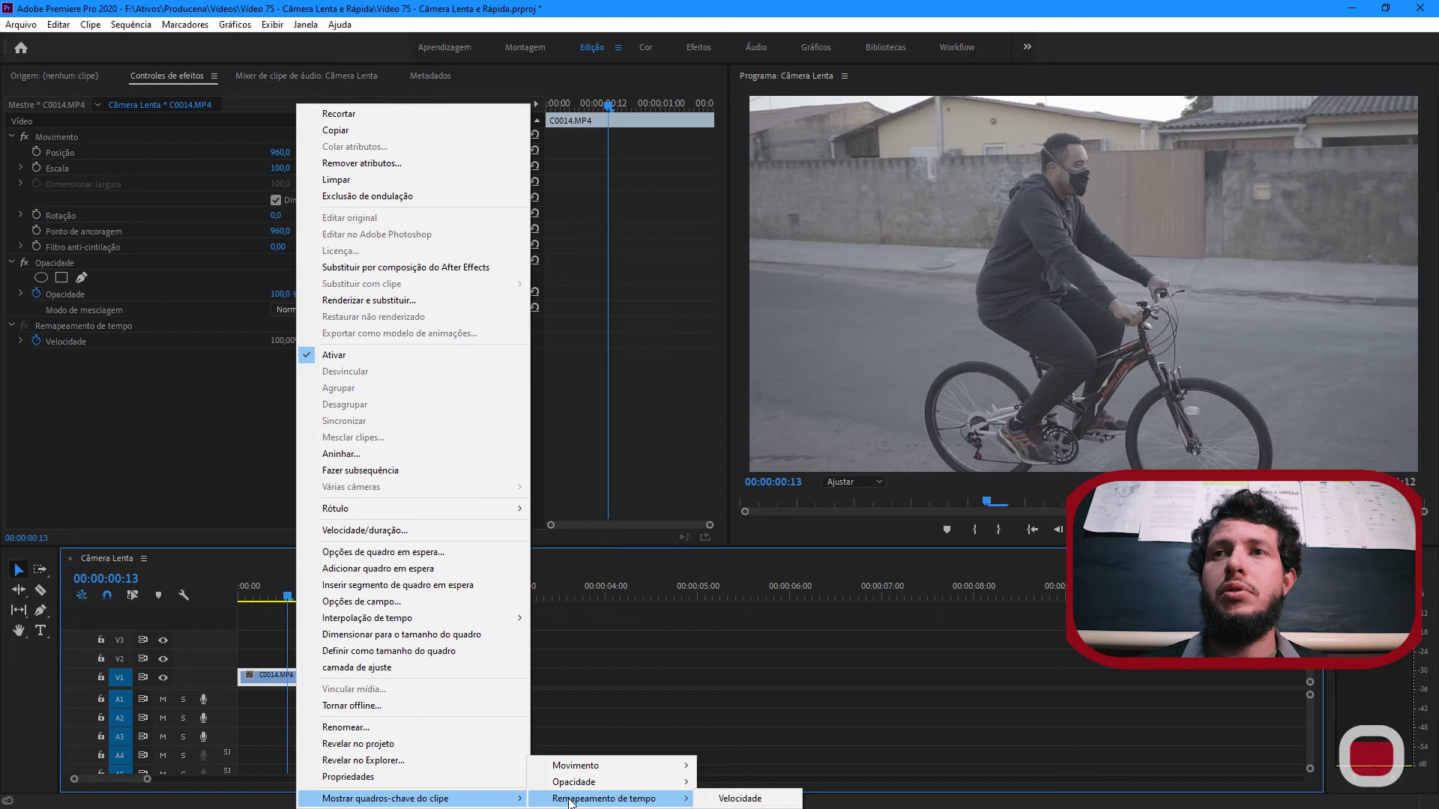
pyautogui.click(731, 800)
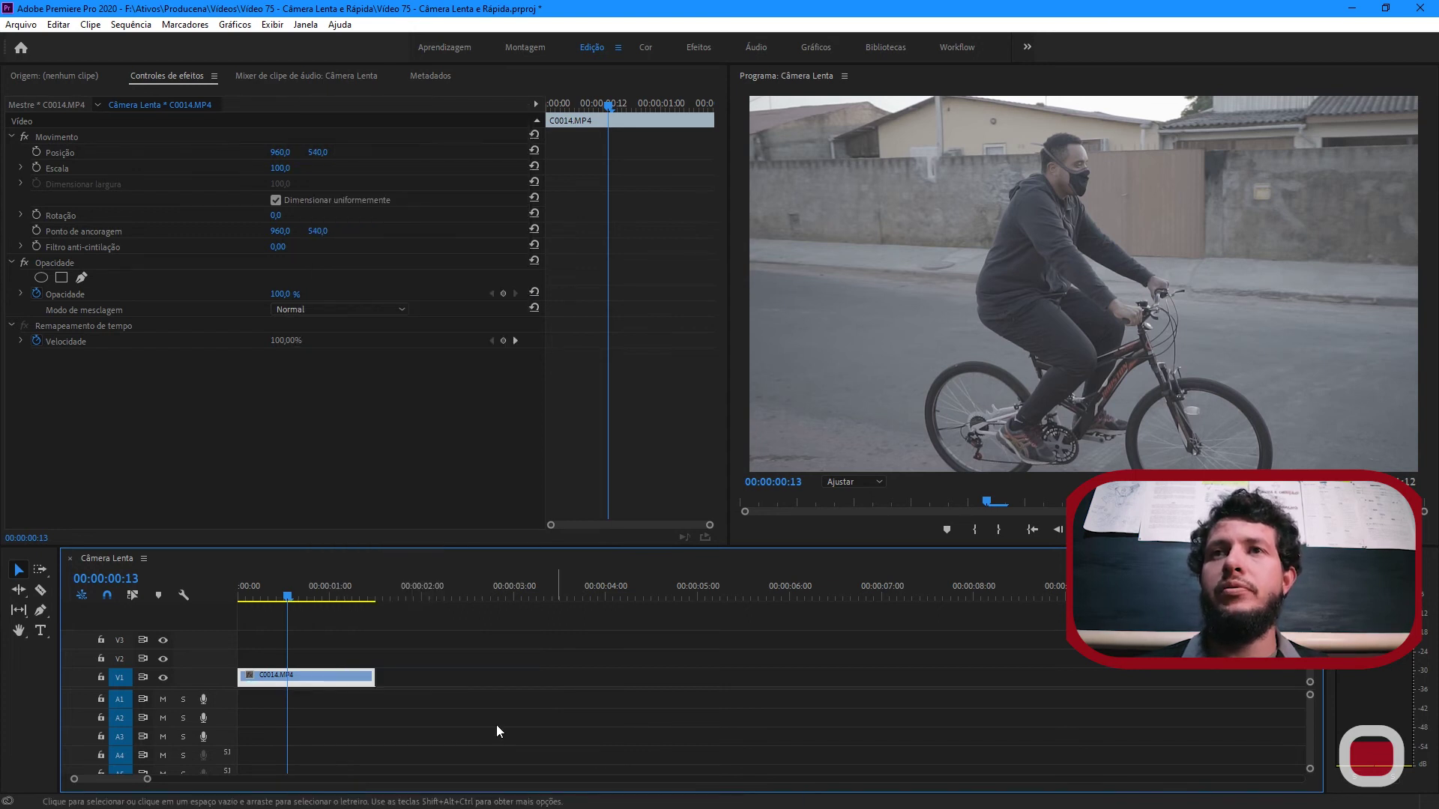
pyautogui.doubleClick(216, 676)
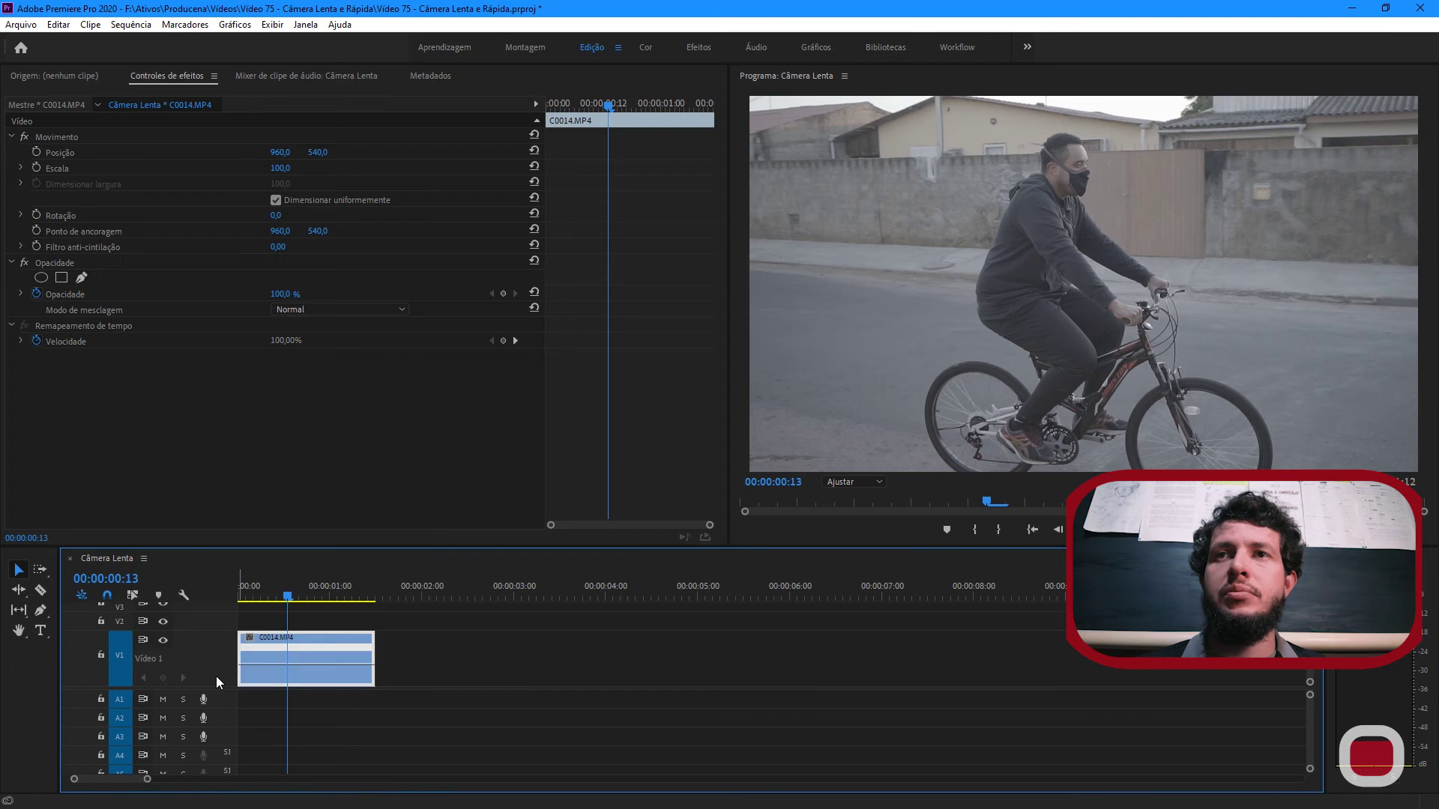
pyautogui.moveTo(290, 597)
pyautogui.mouseDown()
pyautogui.moveTo(244, 599)
pyautogui.moveTo(262, 601)
pyautogui.mouseUp()
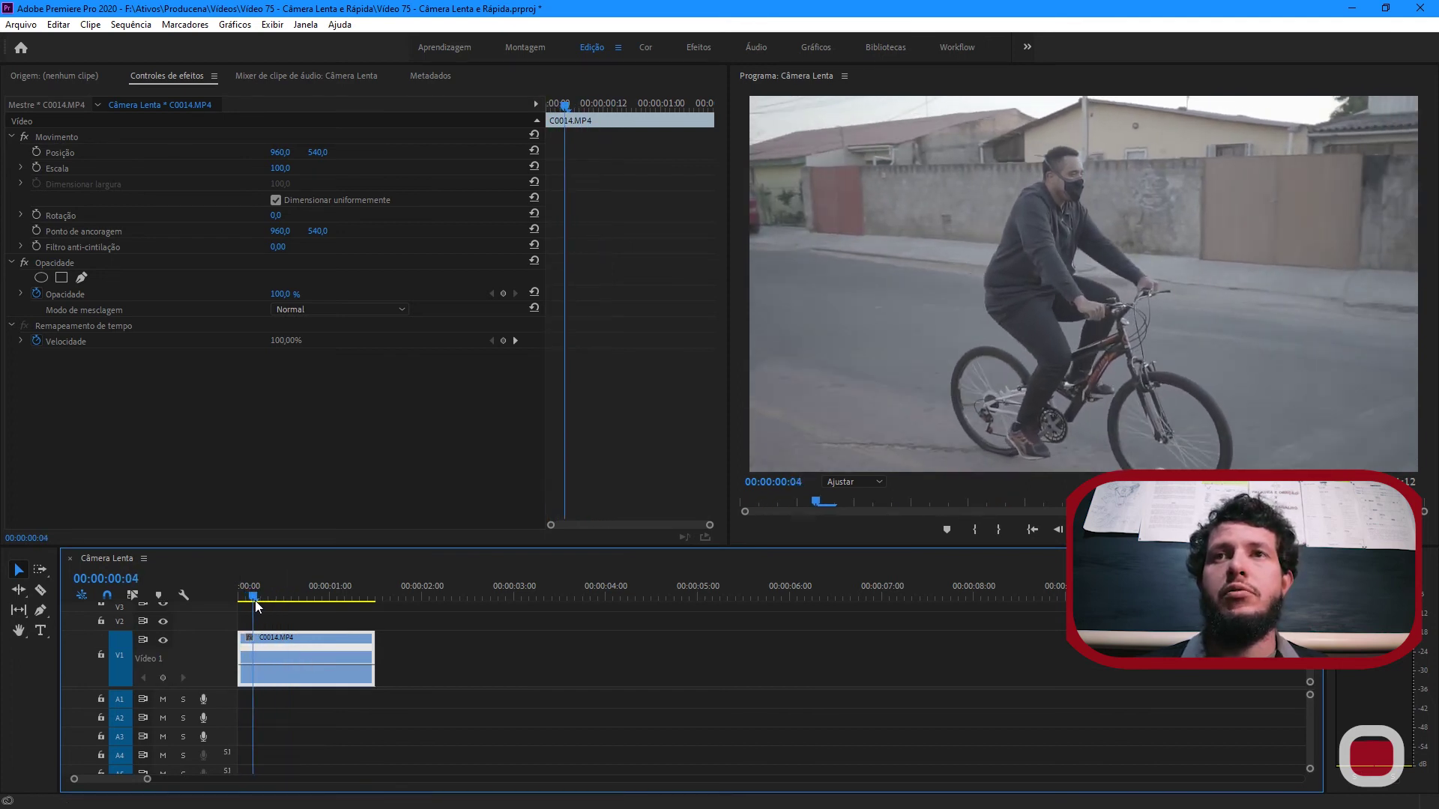
# Add speed keyframes at frames 7 and 15, and drag the section between them down to about 14%.
pyautogui.click(163, 677)
pyautogui.click(264, 597)
pyautogui.moveTo(267, 589); pyautogui.dragTo(296, 588)
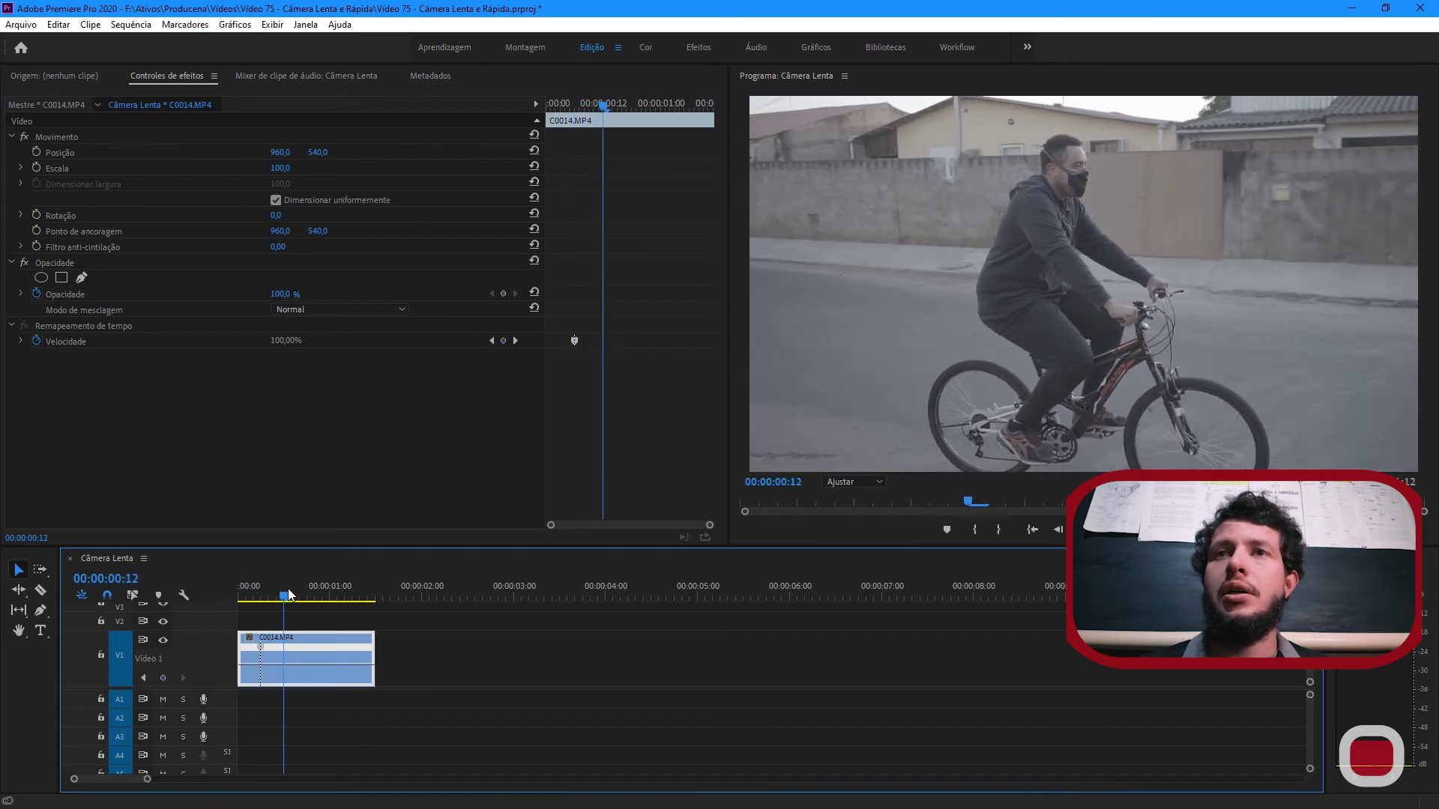
pyautogui.click(163, 677)
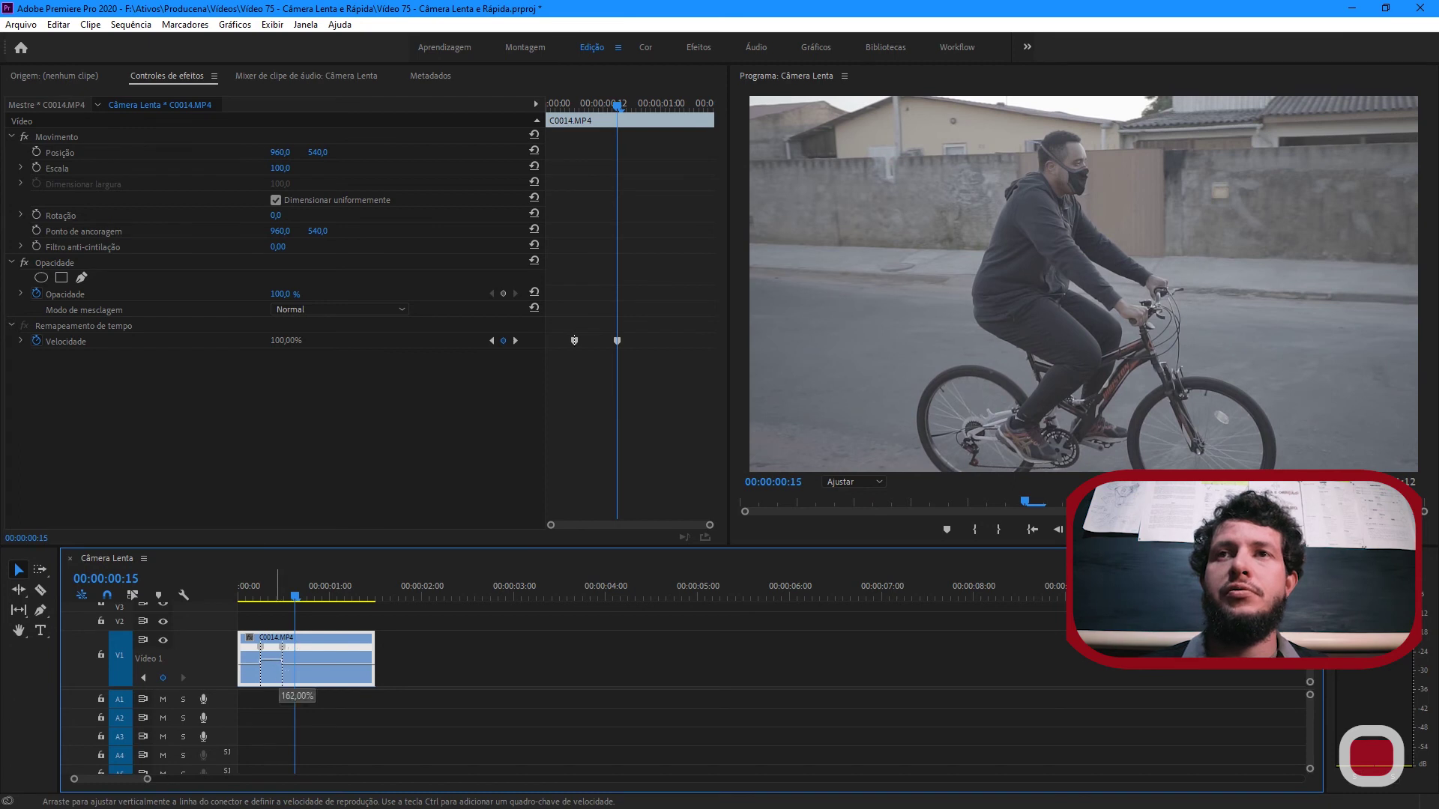
pyautogui.moveTo(277, 660); pyautogui.dragTo(280, 750)
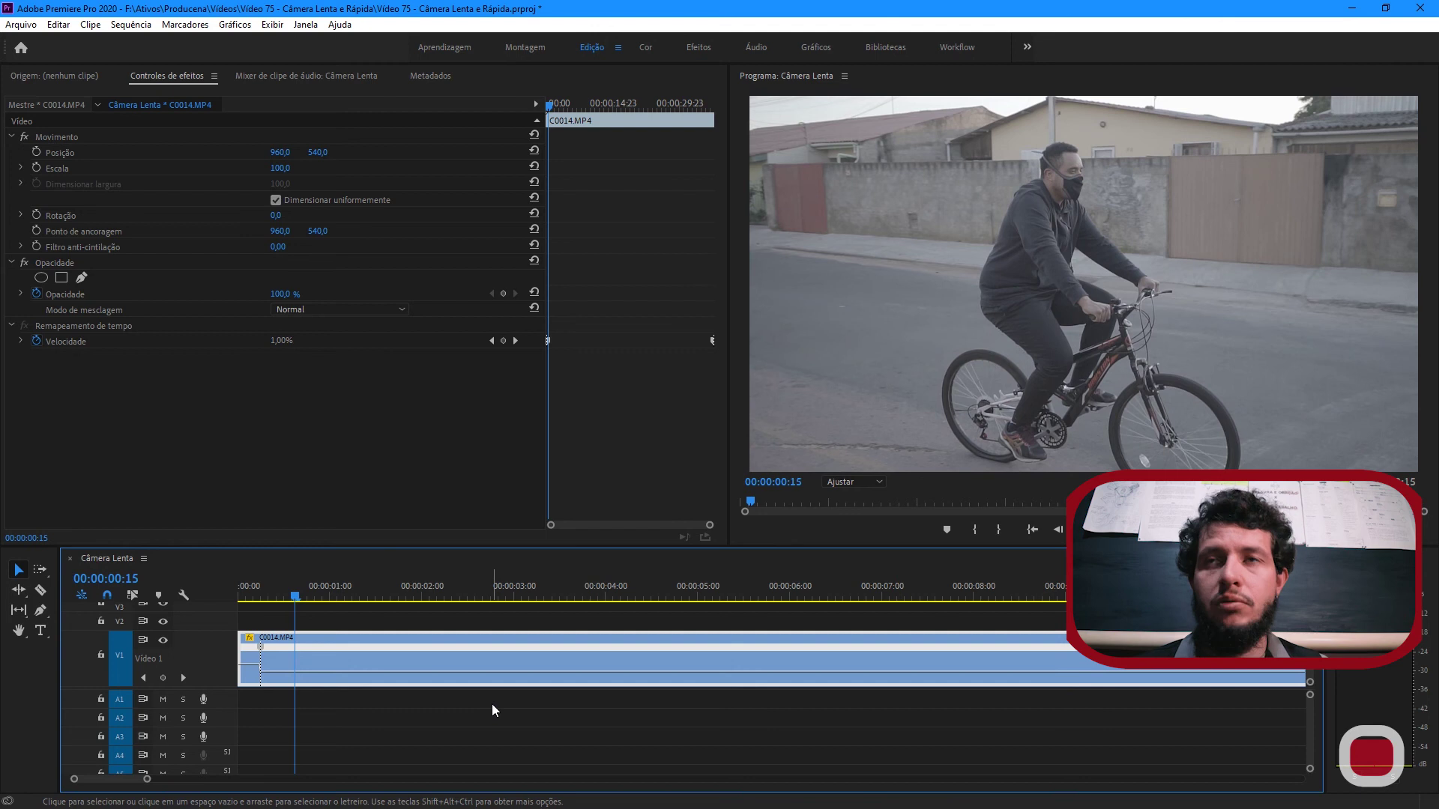
pyautogui.moveTo(493, 711); pyautogui.dragTo(442, 678)
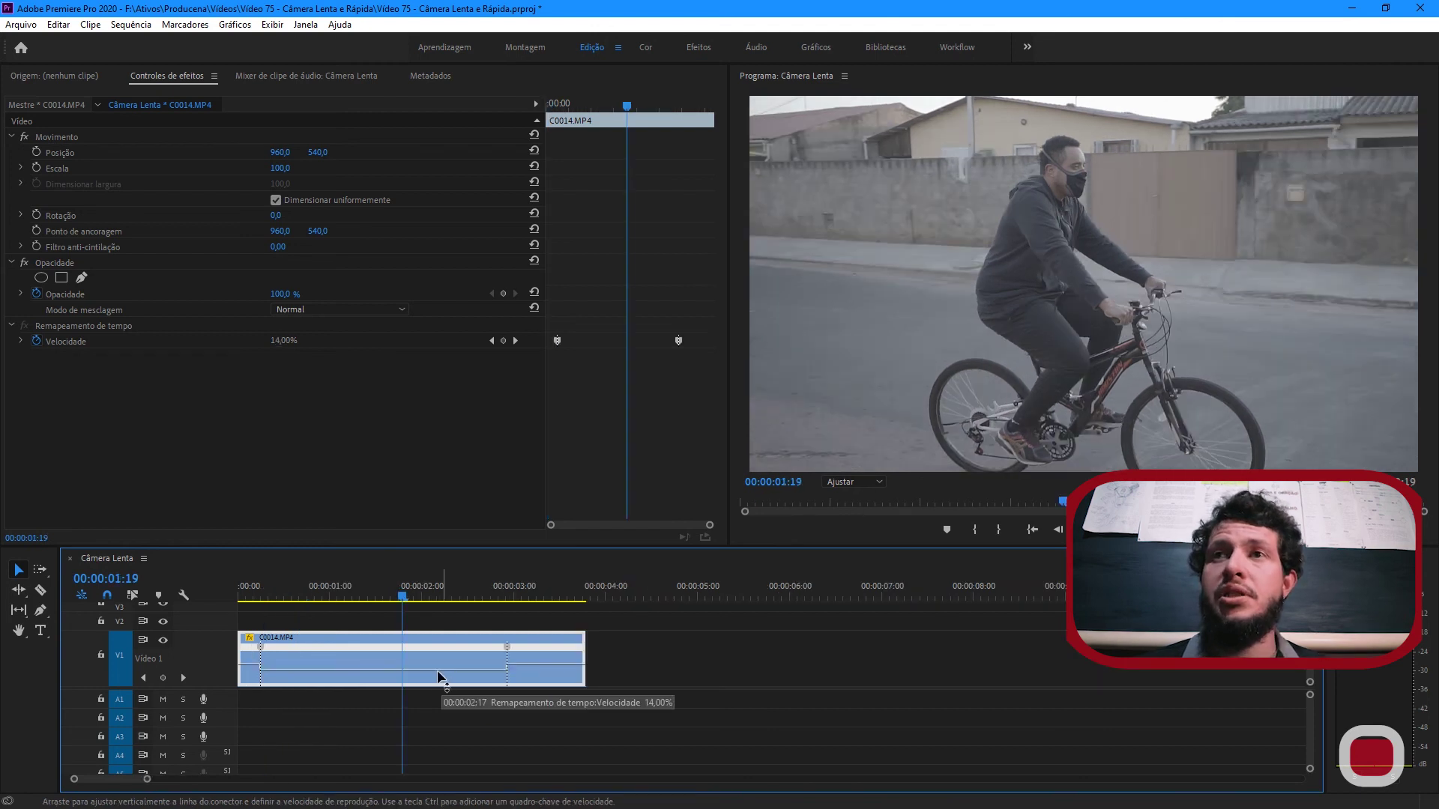
pyautogui.press('=')
pyautogui.press('=')
pyautogui.press('=')
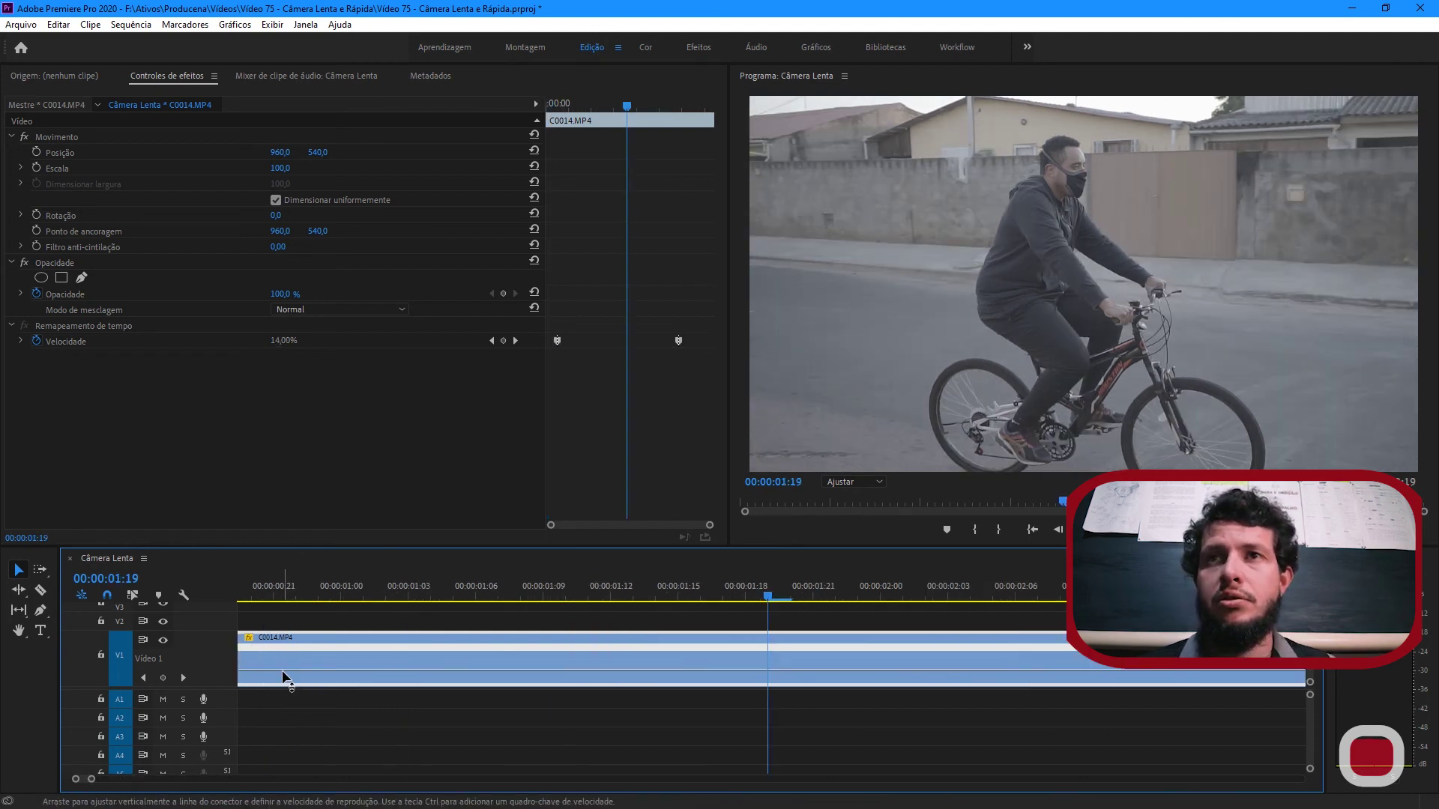
pyautogui.moveTo(282, 668); pyautogui.dragTo(283, 653)
# Raise the section after the second keyframe to 191%, then play the whole ramp from the start.
pyautogui.press('-')
pyautogui.press('-')
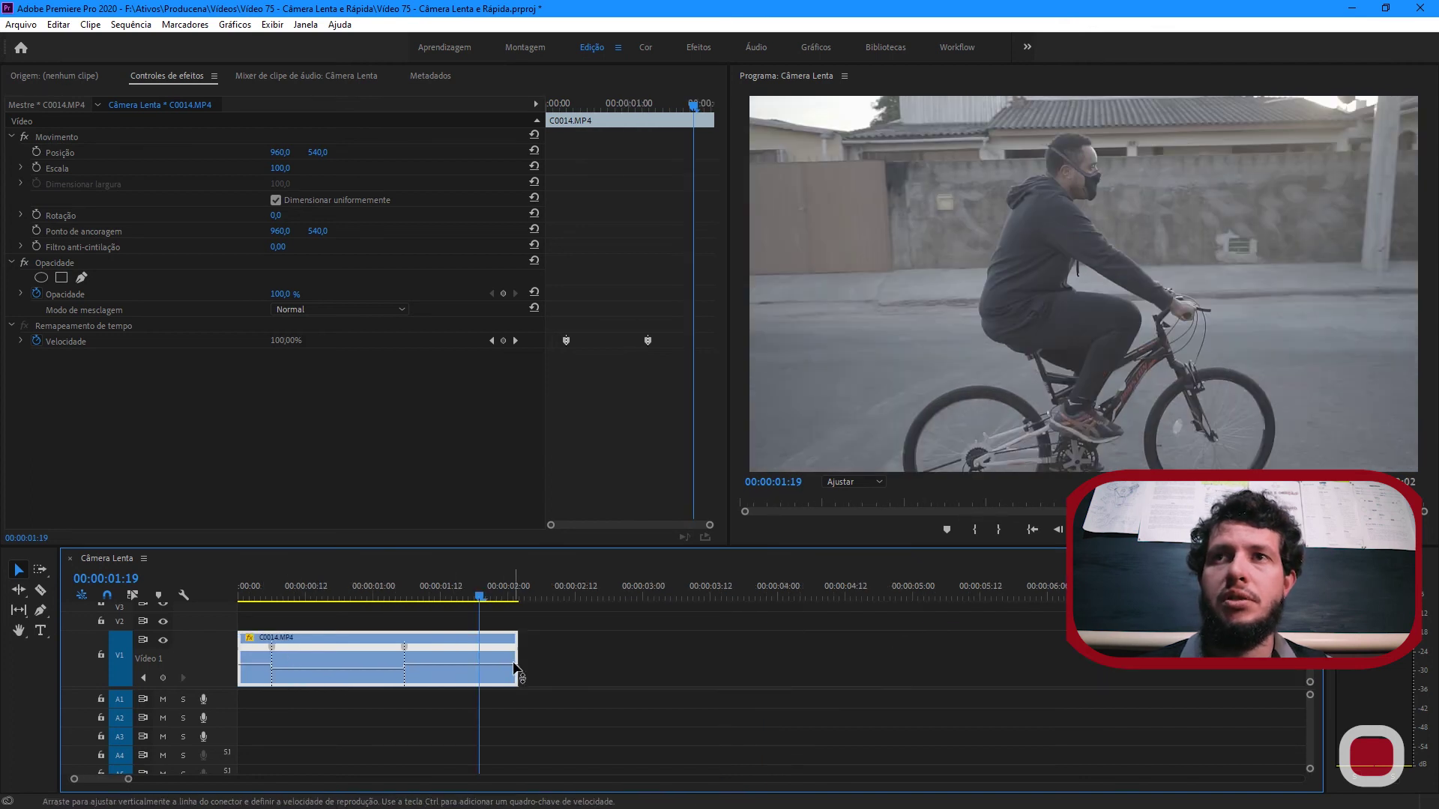
pyautogui.moveTo(454, 661); pyautogui.dragTo(454, 657)
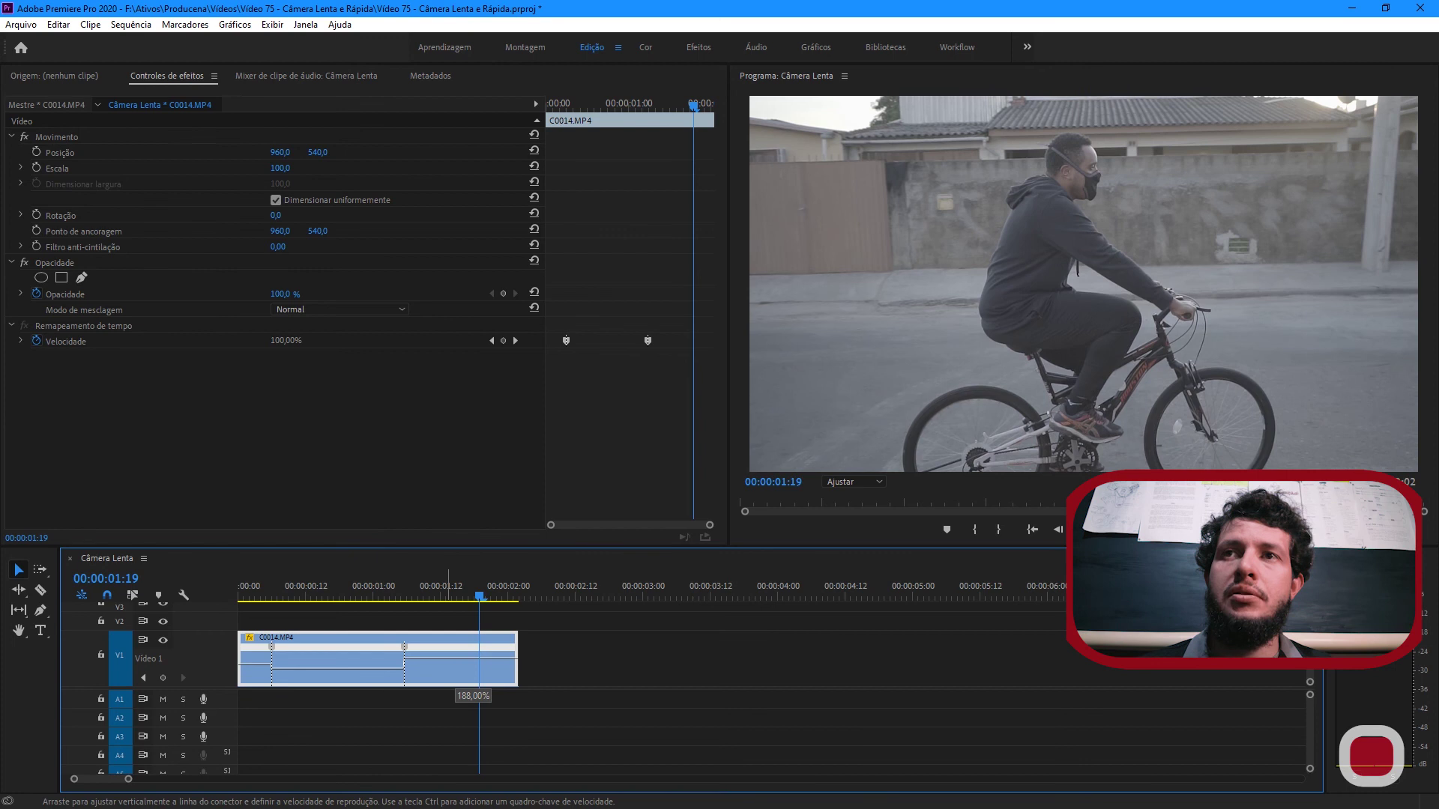
pyautogui.moveTo(455, 657); pyautogui.dragTo(455, 599)
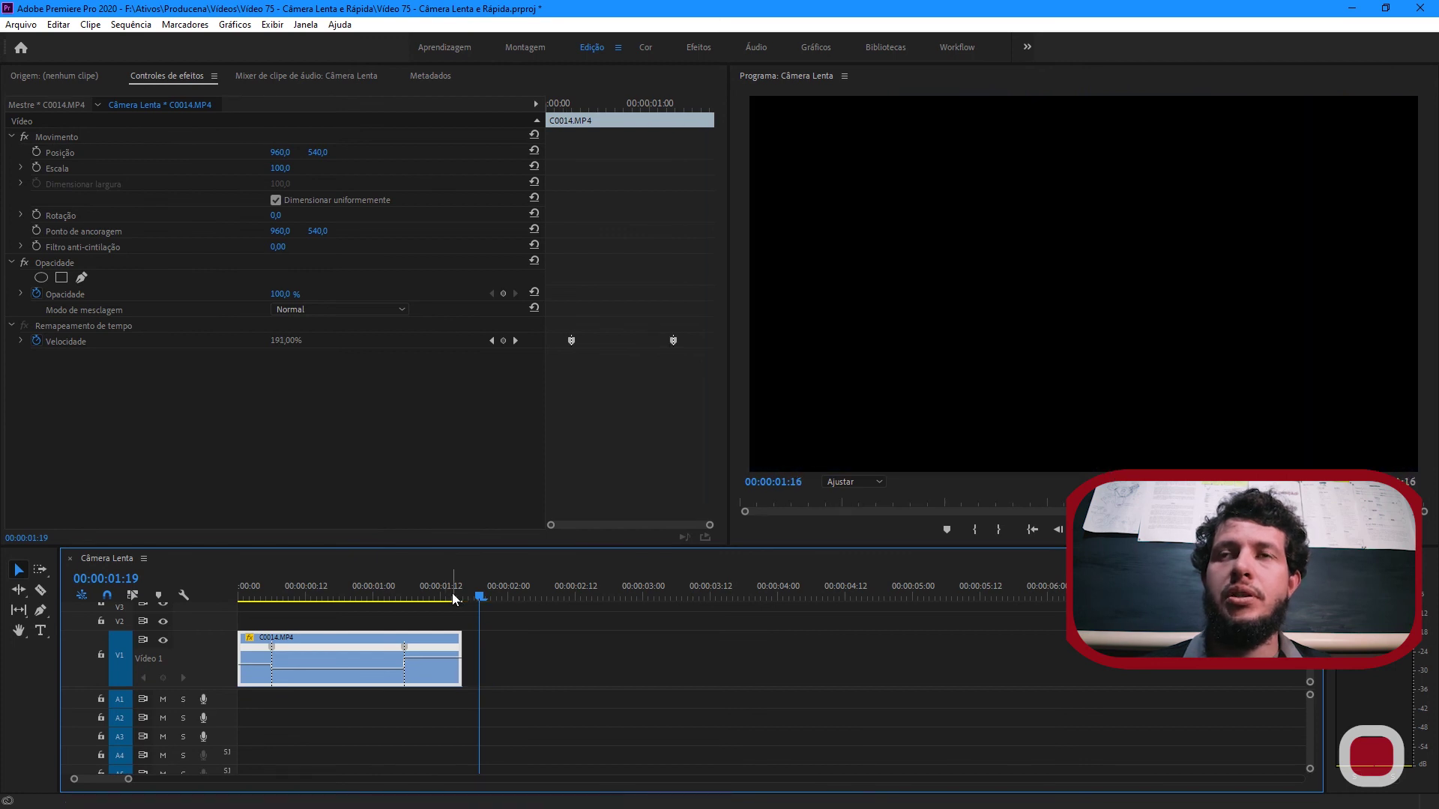
pyautogui.press('Home')
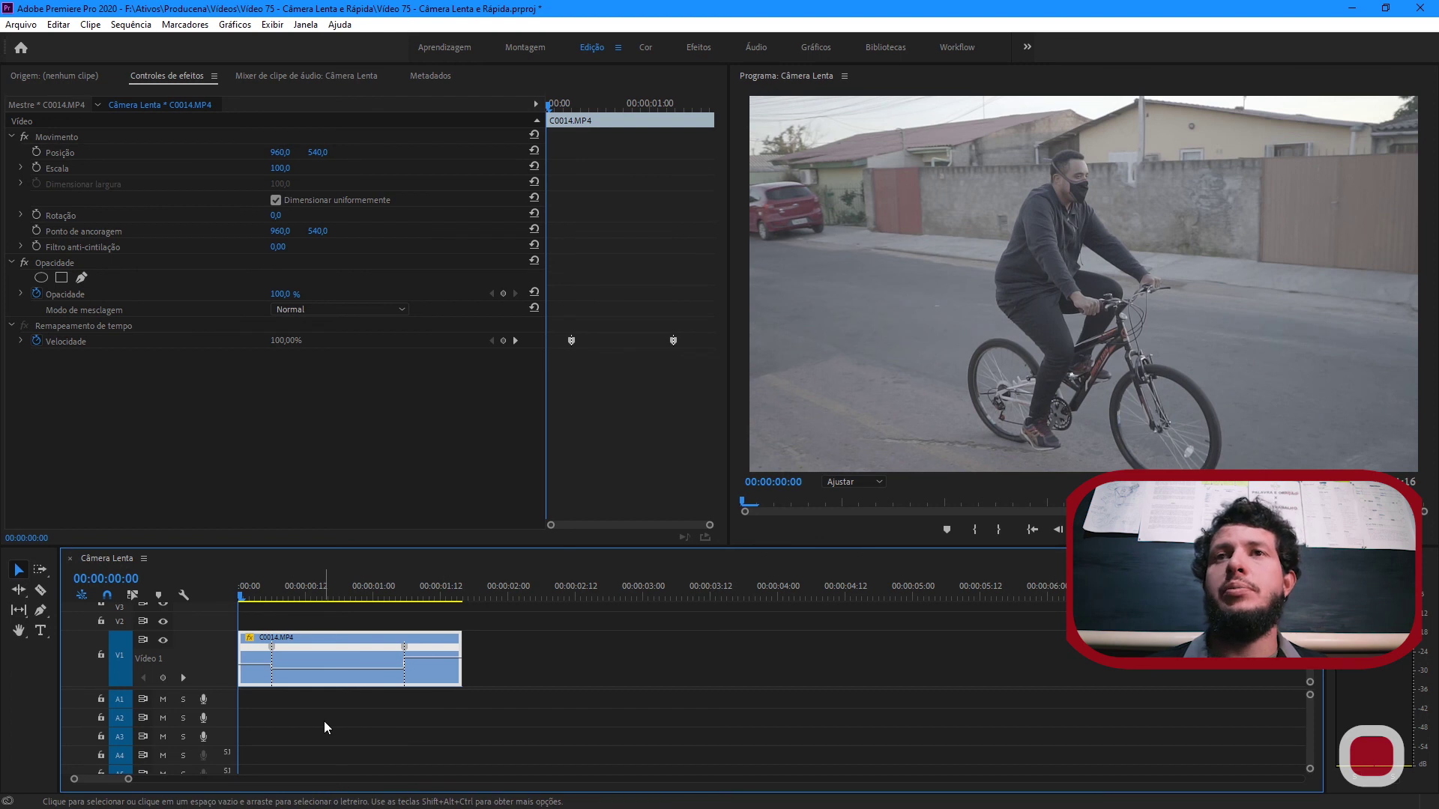
pyautogui.press('space')
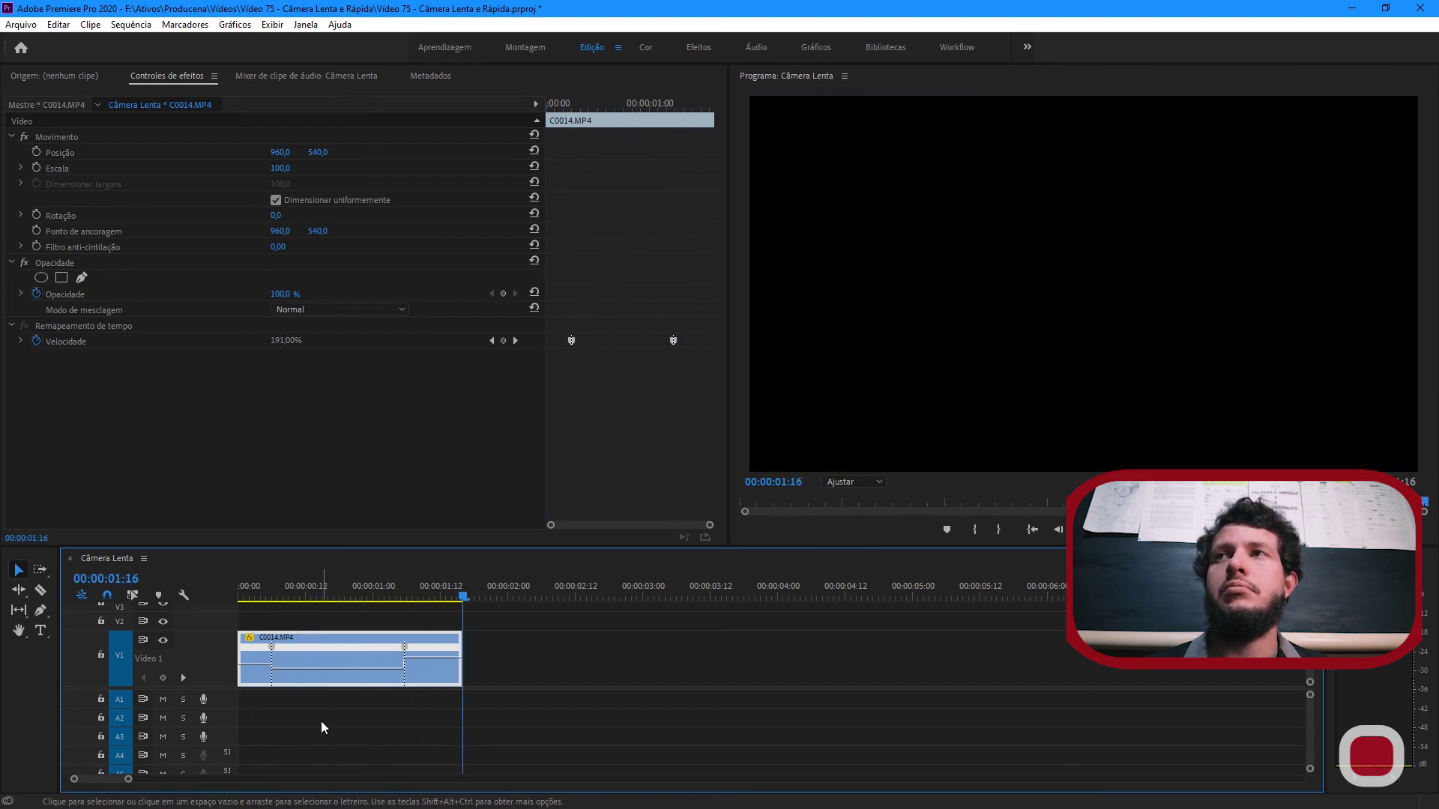
pyautogui.click(395, 716)
pyautogui.press('=')
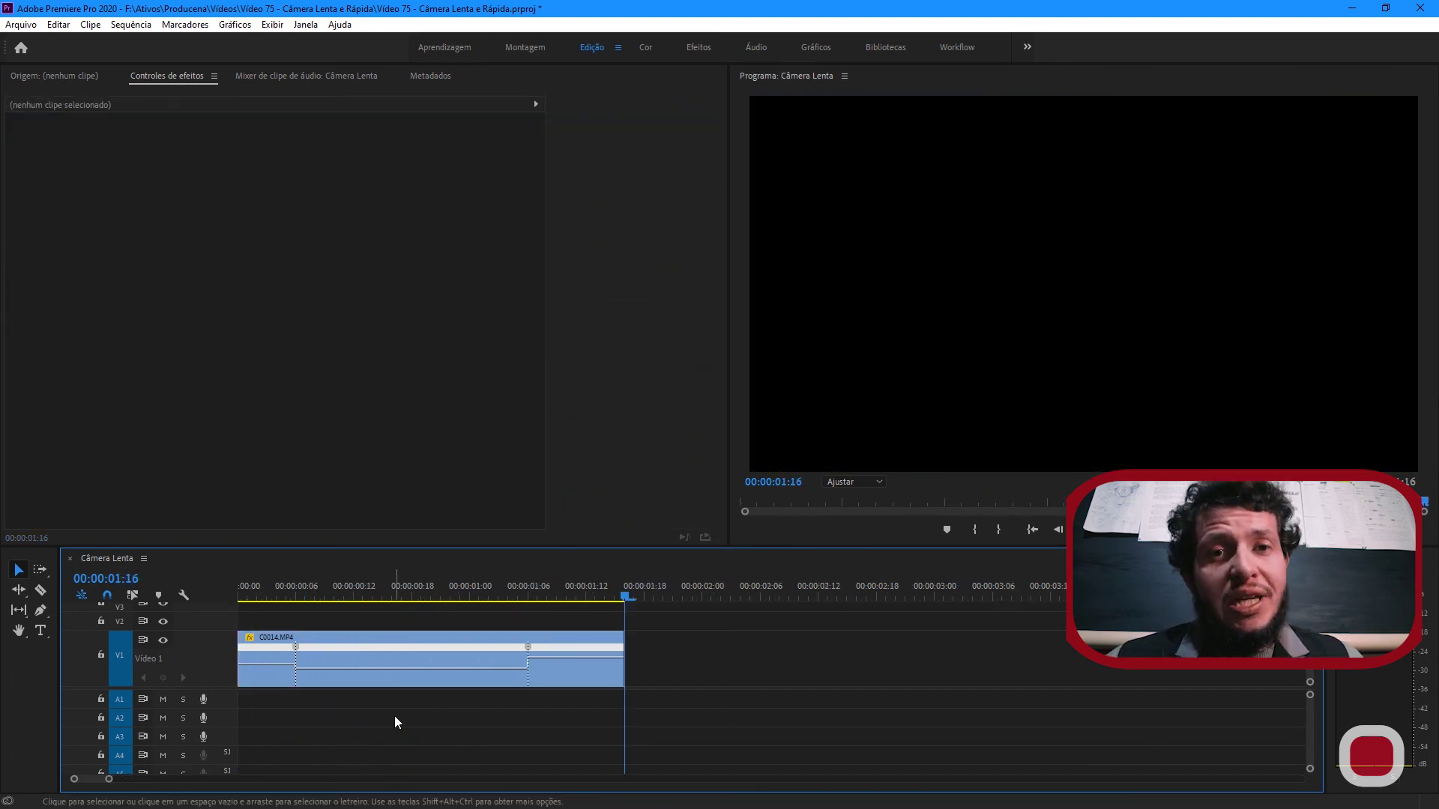